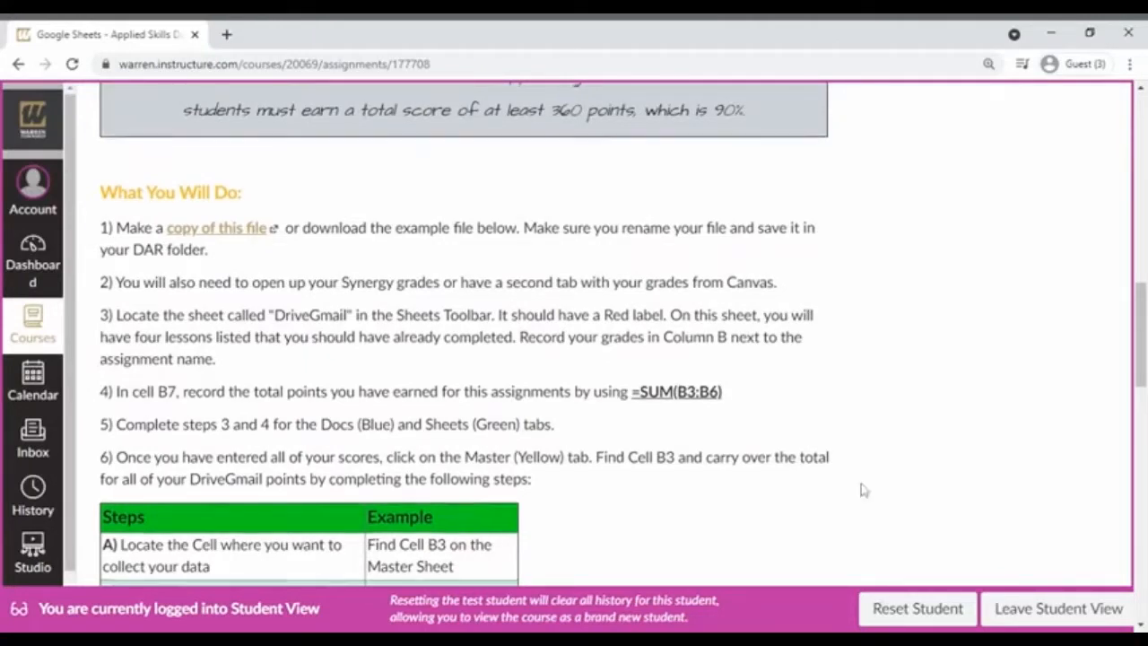
Open the template spreadsheet linked in step 1 of the assignment's "What You Will Do" instructions
{"action": "scroll", "coordinate": [861, 487], "scroll_direction": "up", "scroll_amount": 10}
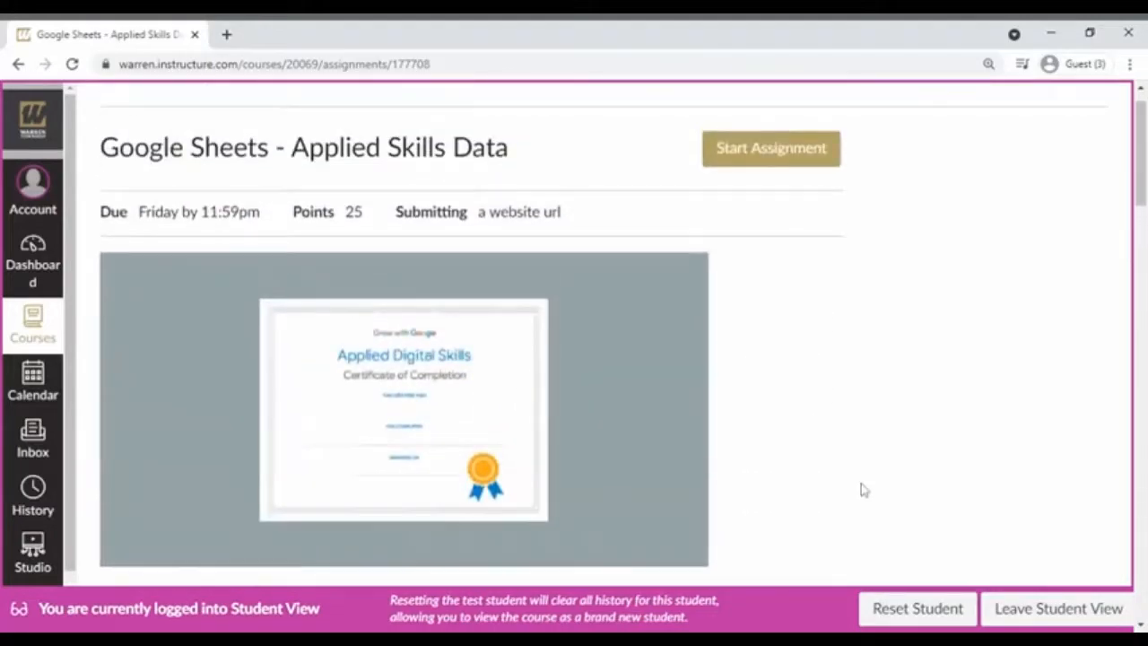
{"action": "scroll", "coordinate": [860, 488], "scroll_direction": "down", "scroll_amount": 12}
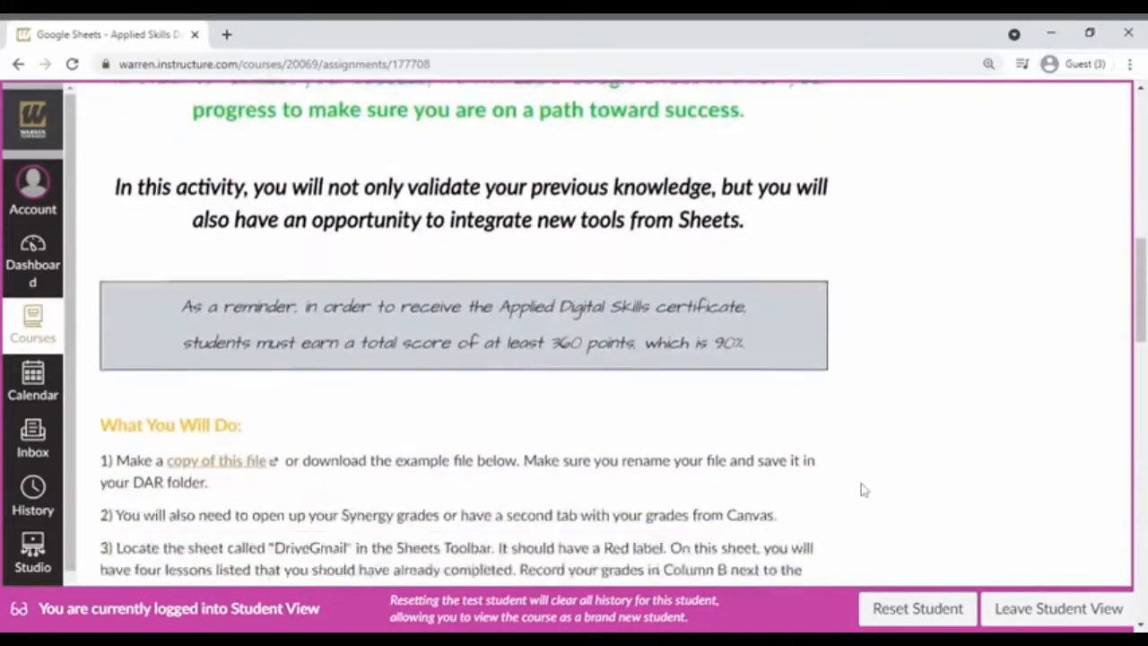
{"action": "scroll", "coordinate": [861, 488], "scroll_direction": "up", "scroll_amount": 2}
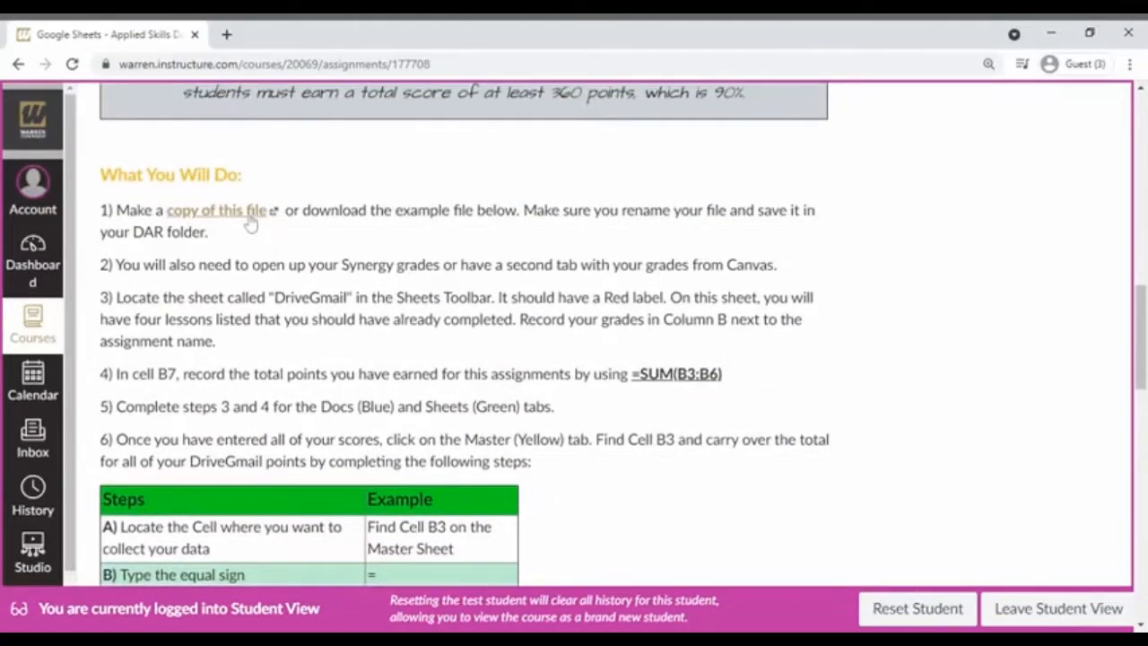
{"action": "left_click", "coordinate": [250, 223]}
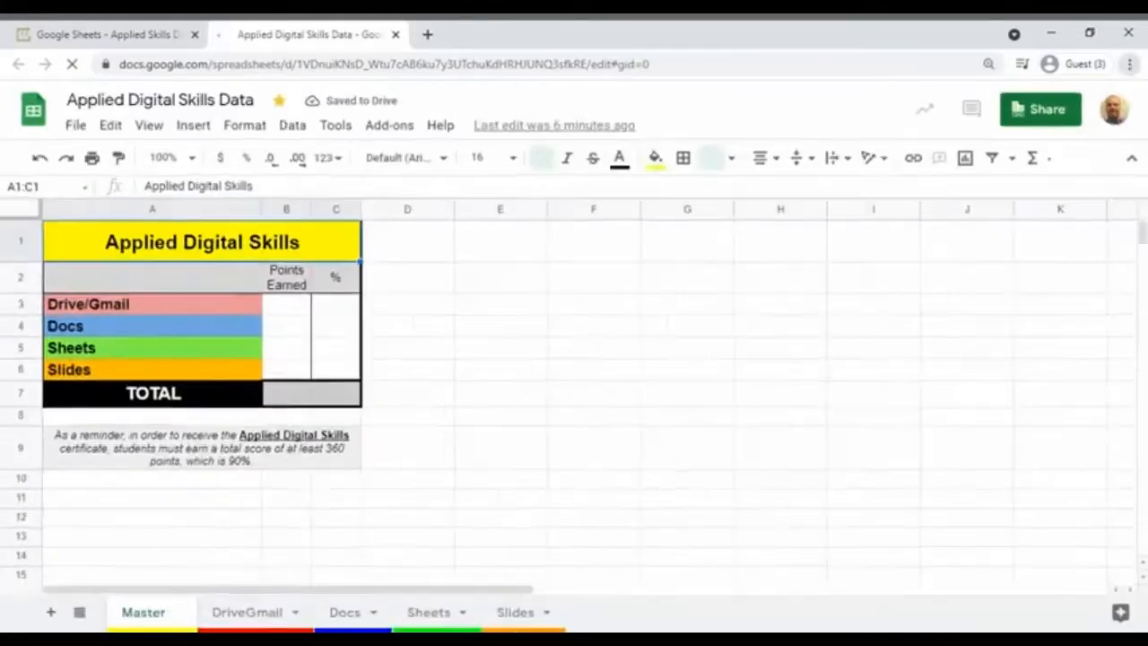
Start a copy of the spreadsheet and name it "Demo Applied Digital Skills Data"
{"action": "left_click", "coordinate": [97, 128]}
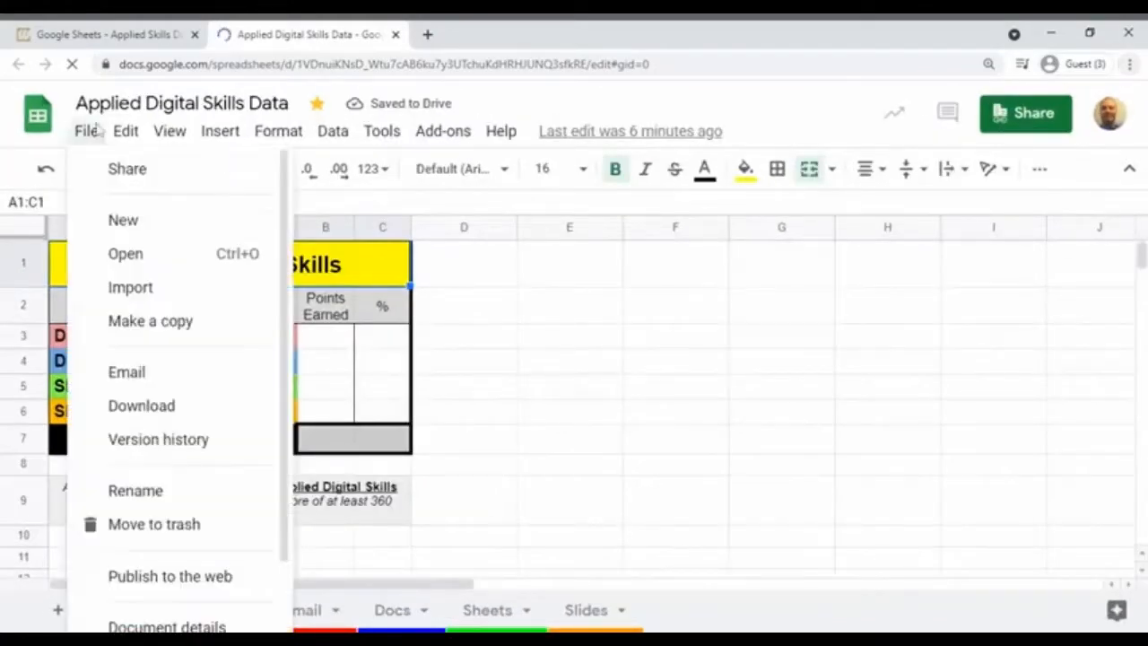
{"action": "left_click", "coordinate": [148, 321]}
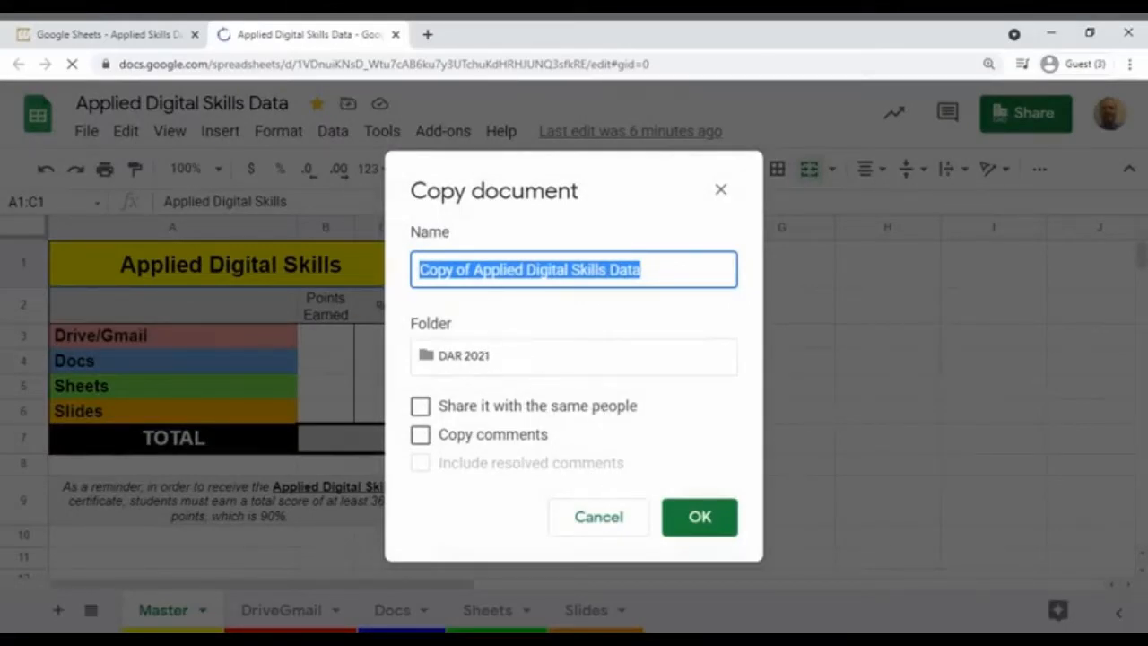
{"action": "left_click", "coordinate": [472, 269]}
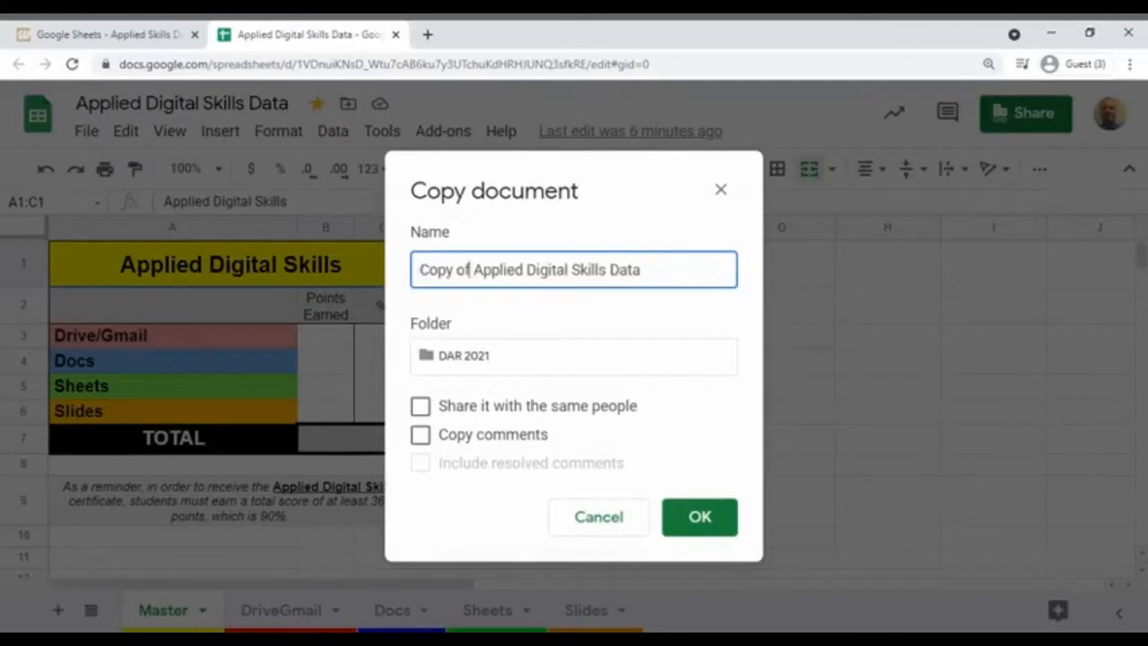
{"action": "left_click_drag", "start_coordinate": [472, 269], "coordinate": [333, 265]}
{"action": "type", "text": "Demo"}
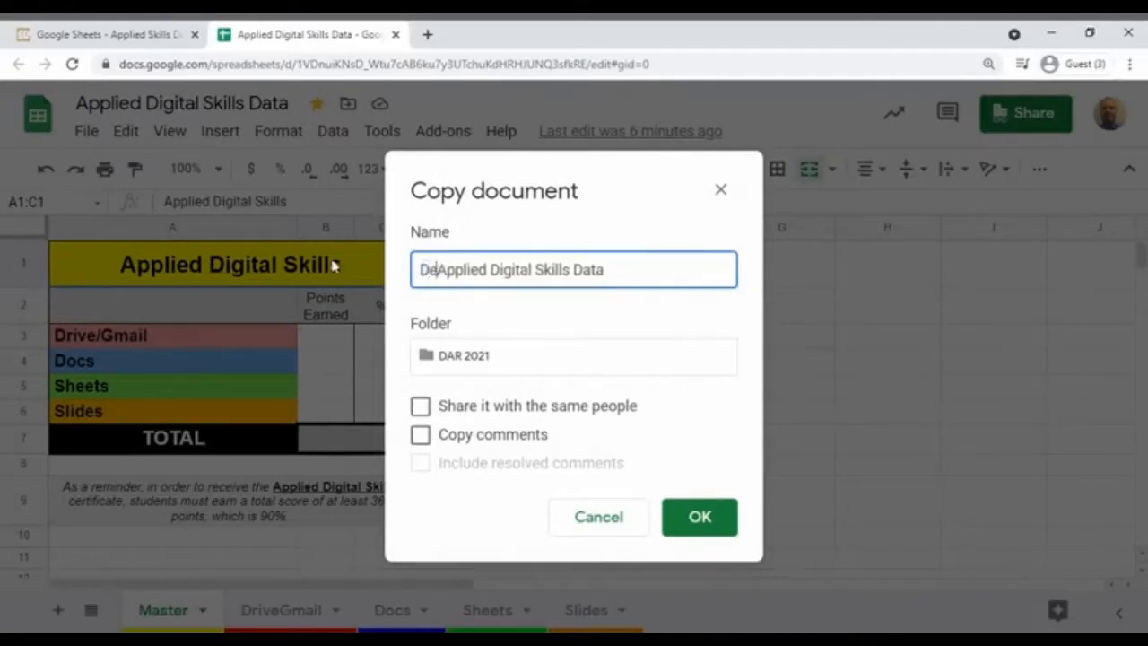
Save the copy in the DAR (Demo) folder of My Drive and close the original spreadsheet
{"action": "left_click", "coordinate": [511, 368]}
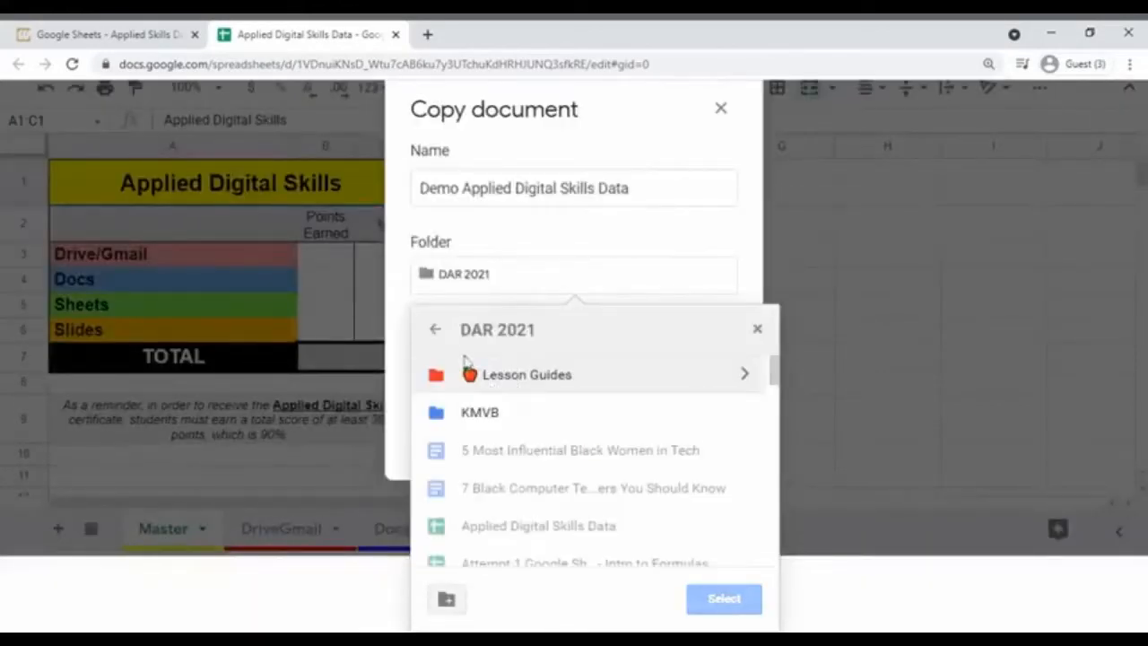
{"action": "left_click", "coordinate": [435, 330]}
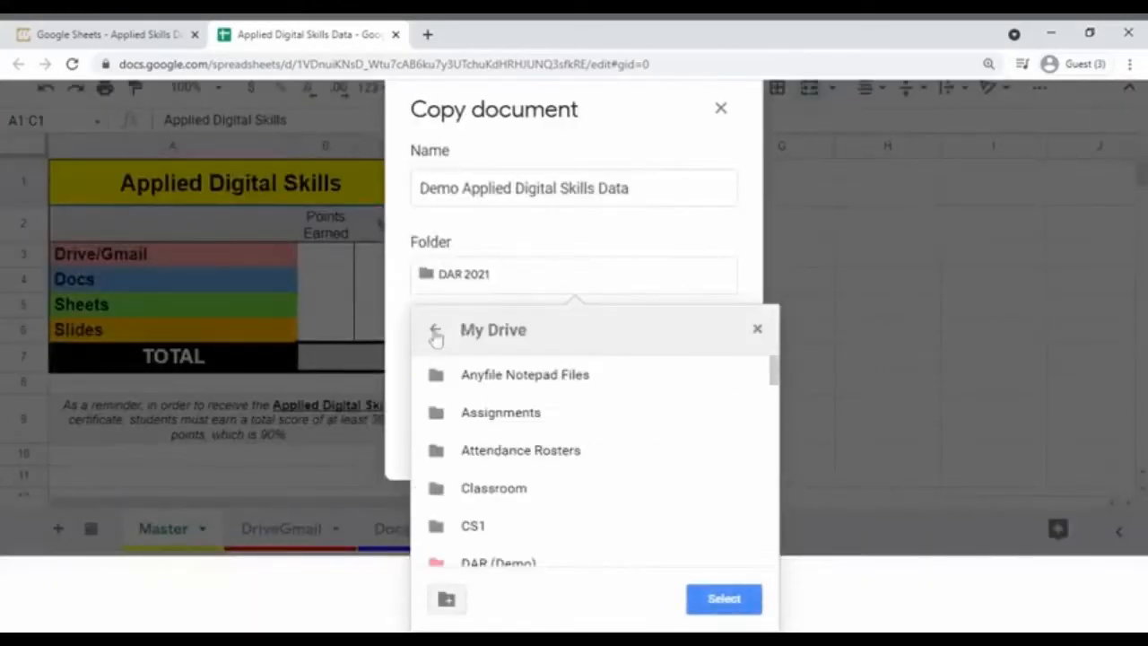
{"action": "left_click", "coordinate": [487, 565]}
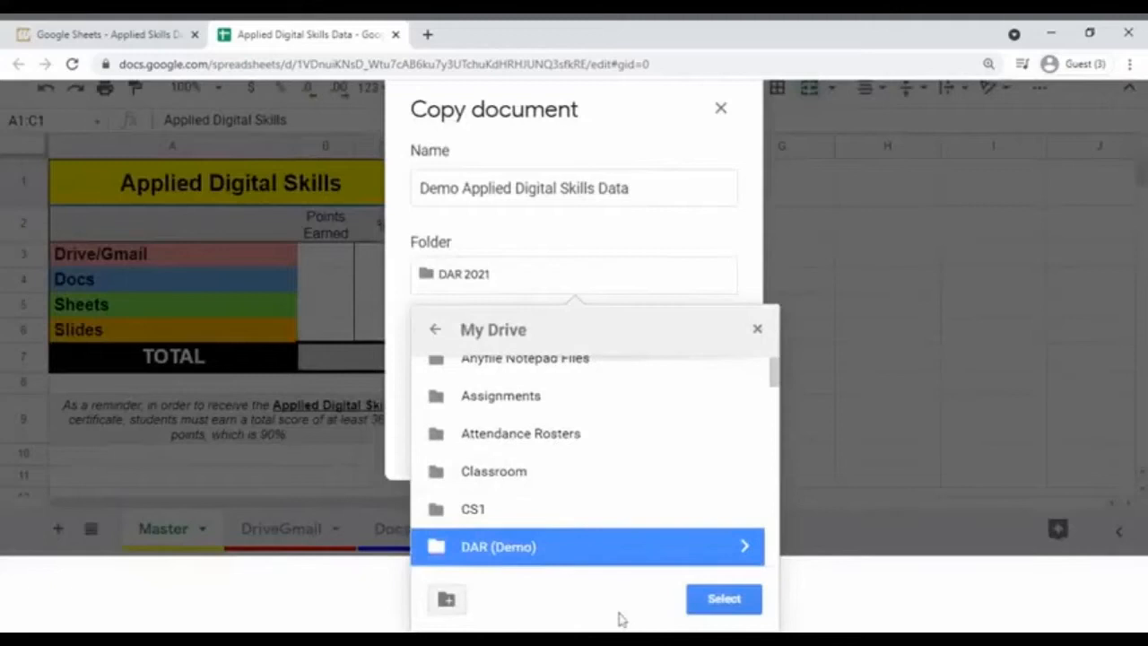
{"action": "left_click", "coordinate": [719, 598]}
{"action": "left_click", "coordinate": [701, 516]}
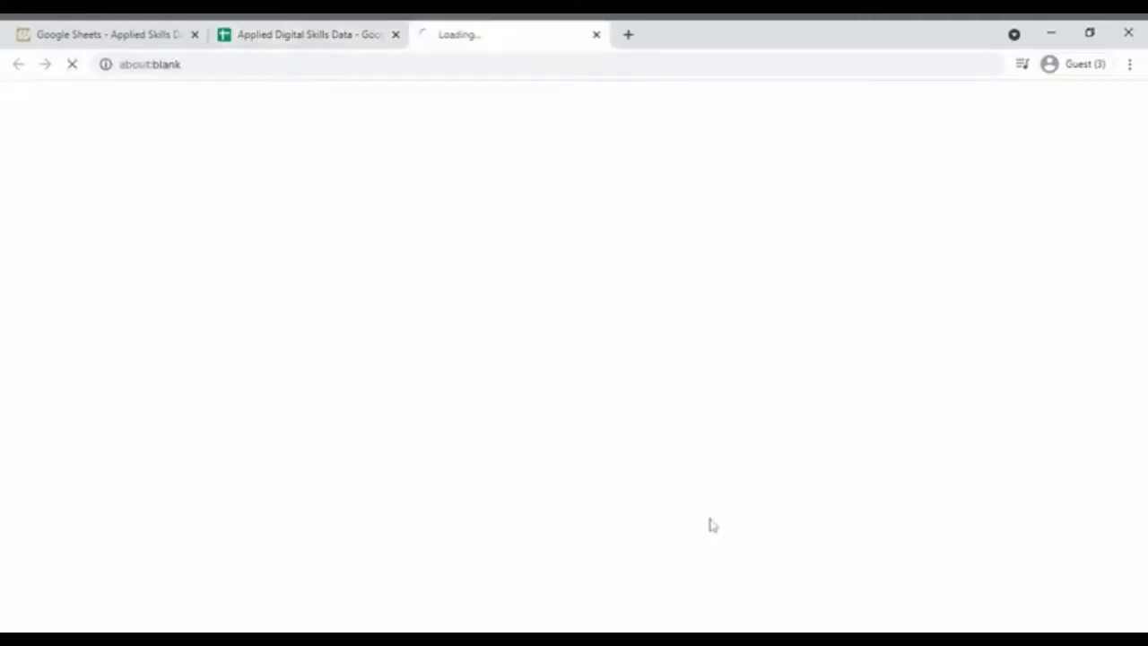
{"action": "left_click", "coordinate": [395, 34]}
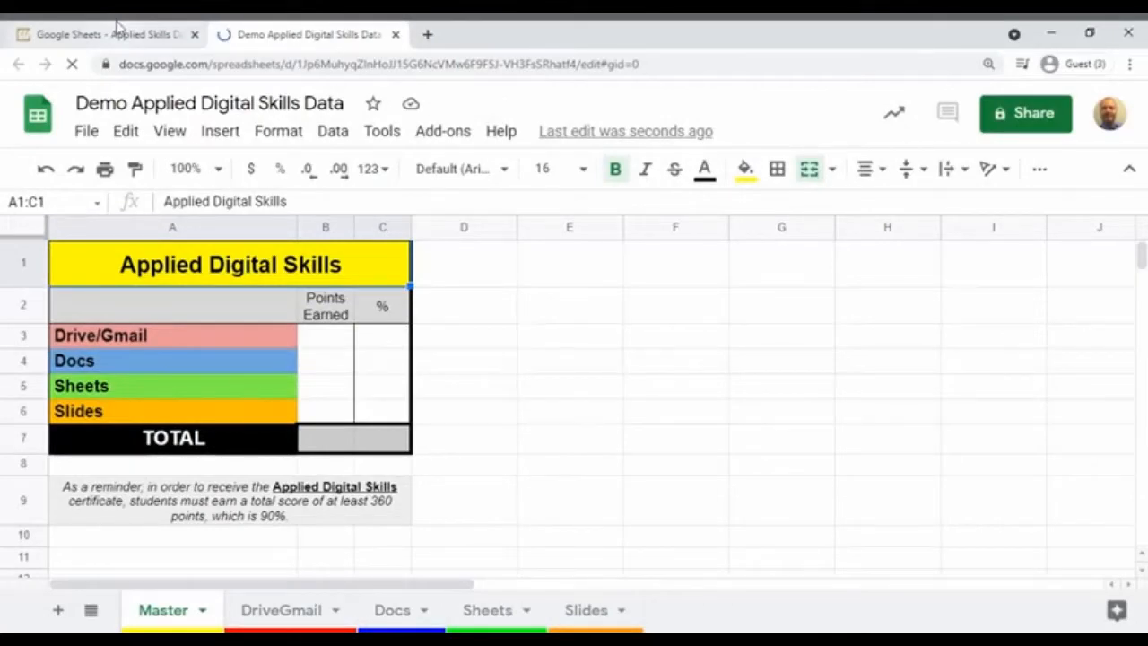
Review the assignment's instructions, and return to the copied spreadsheet's DriveGmail sheet
{"action": "left_click", "coordinate": [99, 34]}
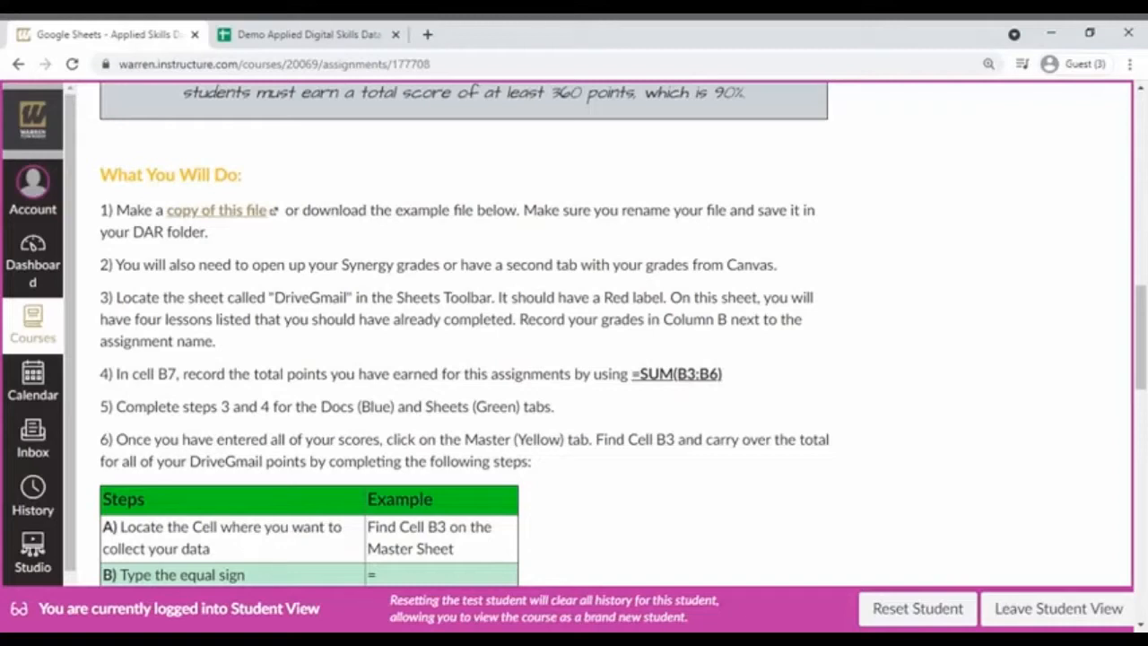
{"action": "left_click", "coordinate": [302, 40]}
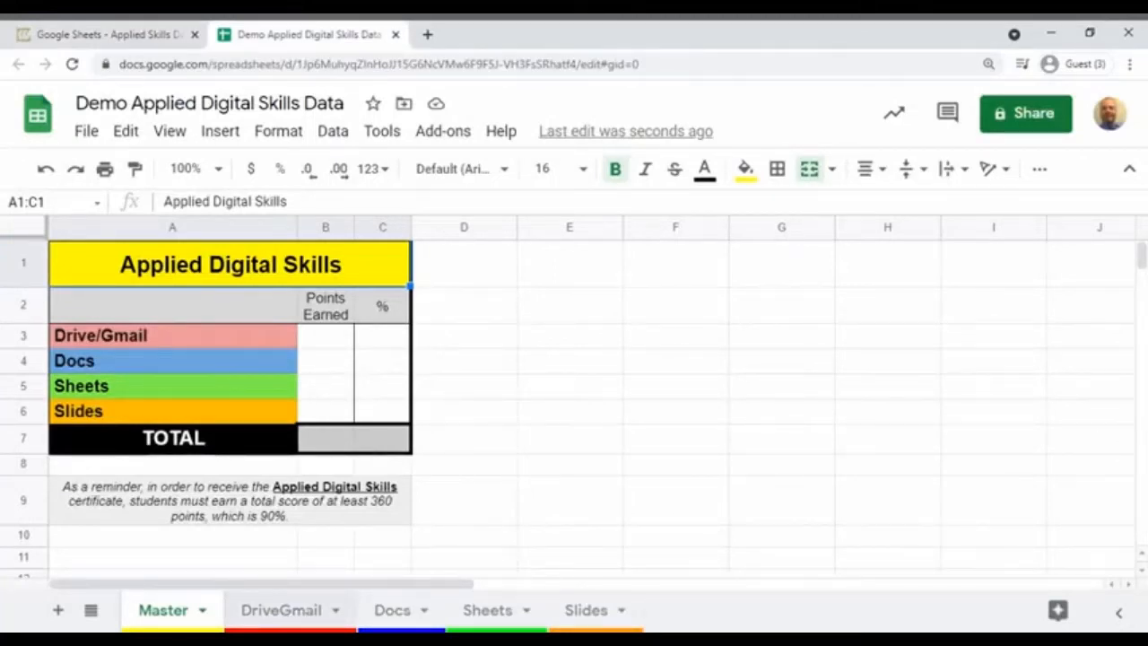
{"action": "left_click", "coordinate": [282, 612]}
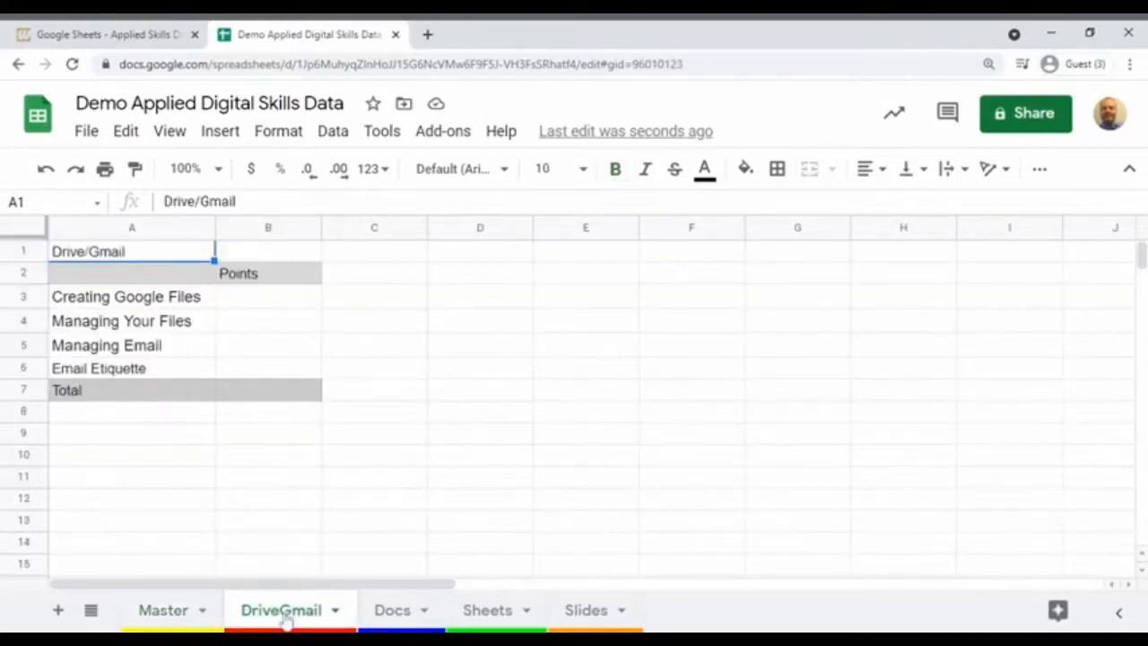
Enter the DriveGmail lesson points 25, 20, 22 and 23 in cells B3 through B6
{"action": "left_click", "coordinate": [260, 303]}
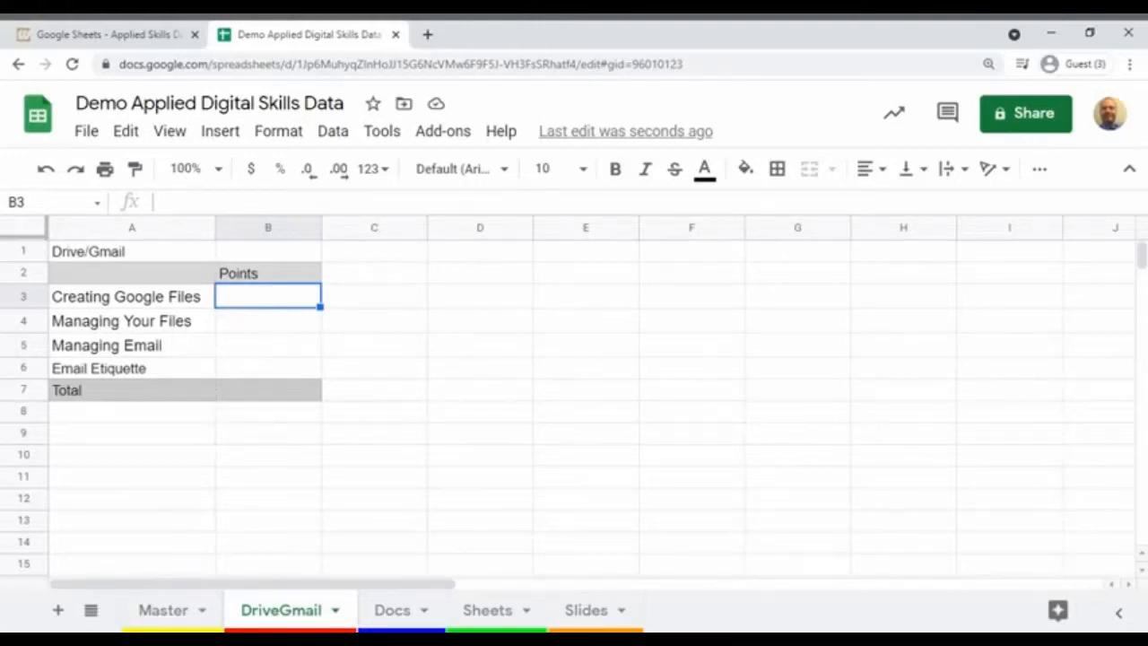
{"action": "type", "text": "25"}
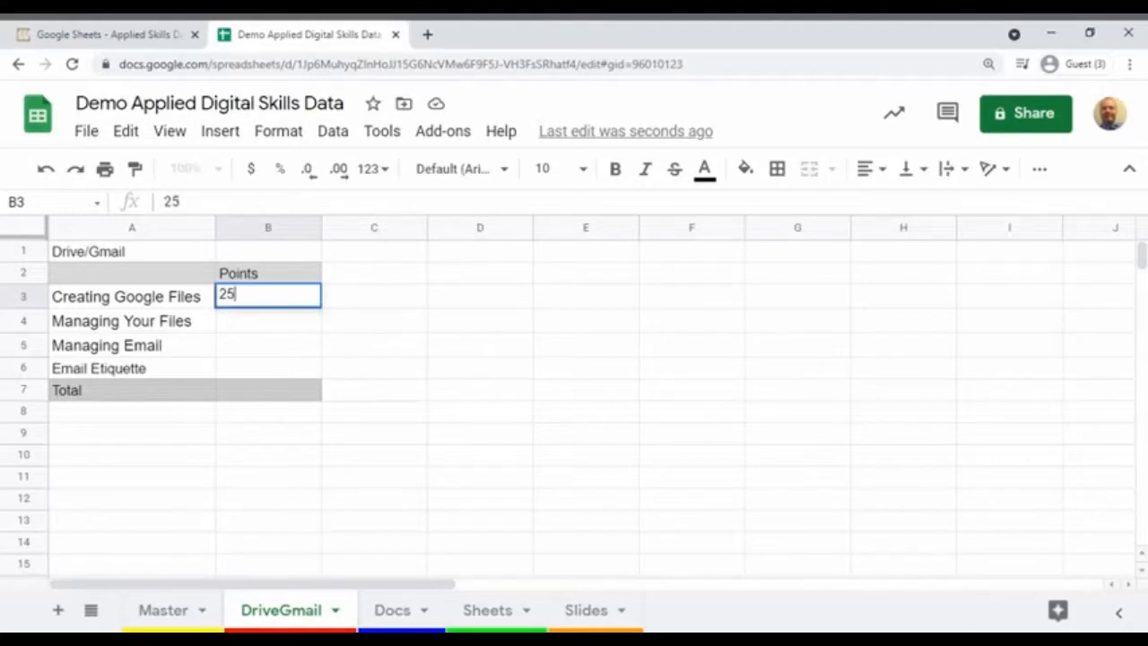
{"action": "key", "text": "Return"}
{"action": "left_click", "coordinate": [267, 320]}
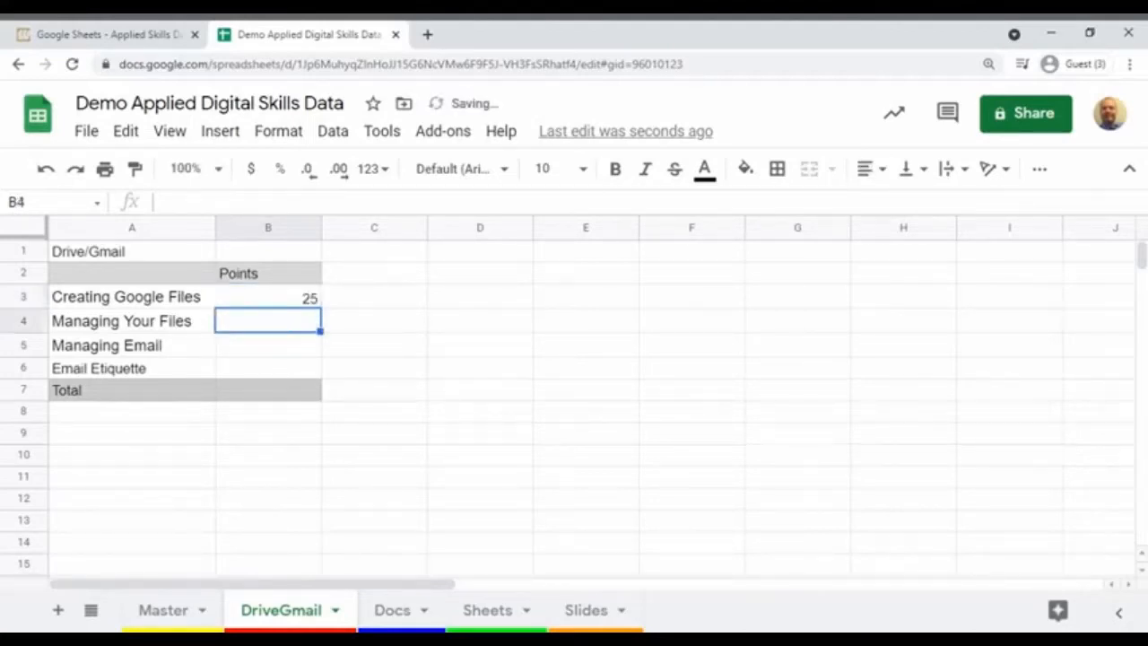
{"action": "type", "text": "20"}
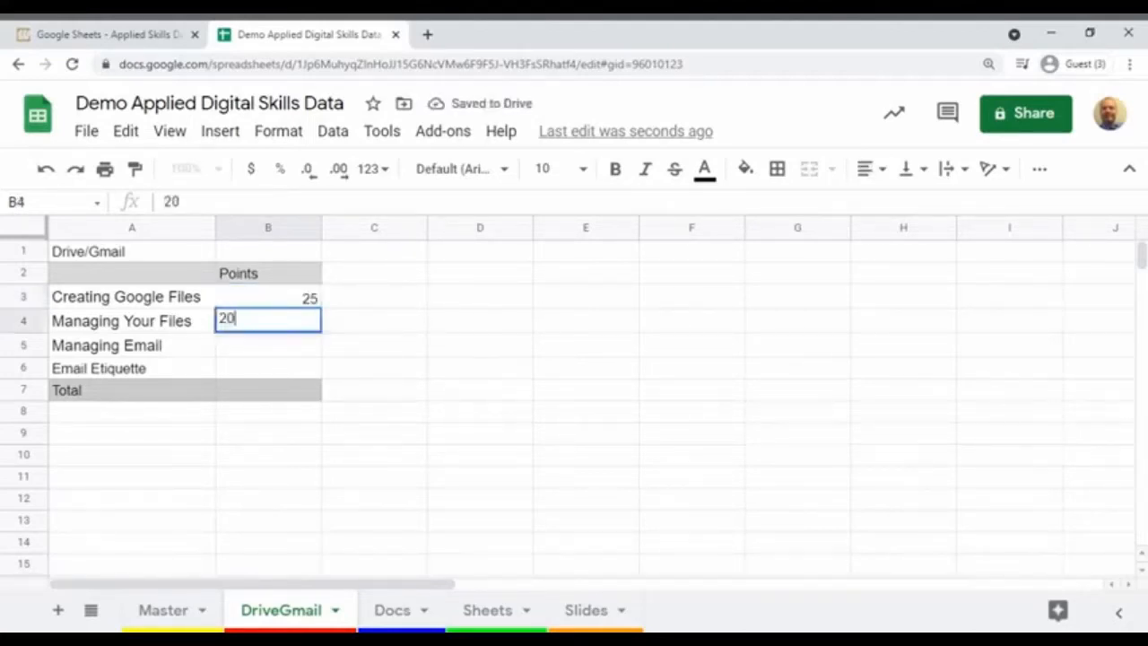
{"action": "key", "text": "Return"}
{"action": "type", "text": "22"}
{"action": "key", "text": "Return"}
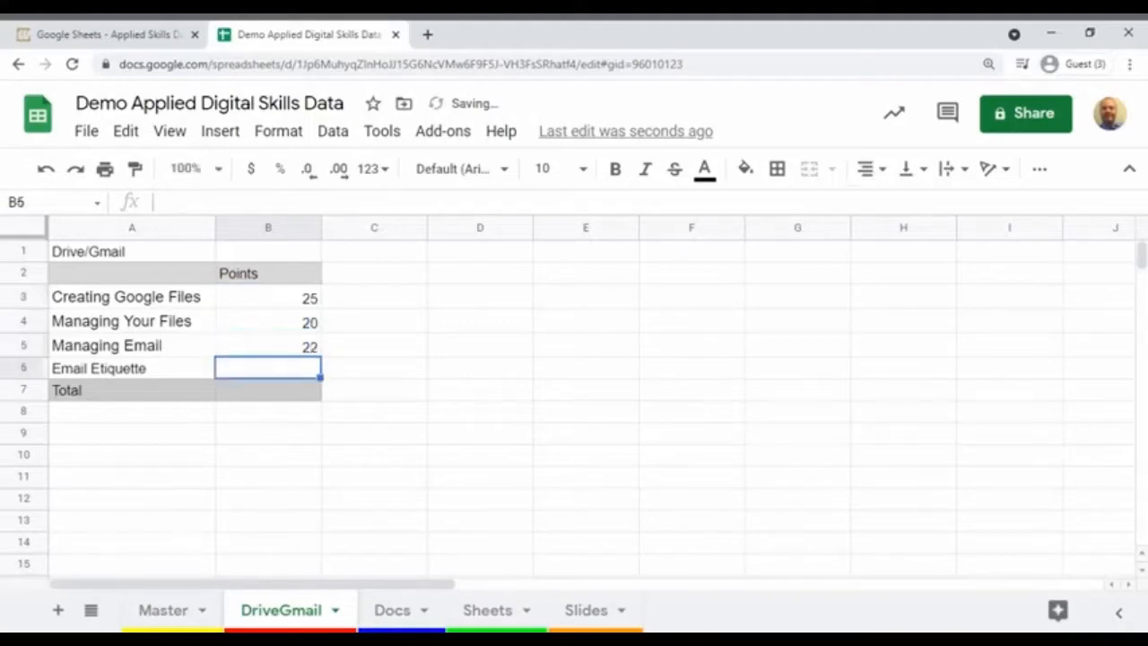
{"action": "type", "text": "23"}
{"action": "key", "text": "Return"}
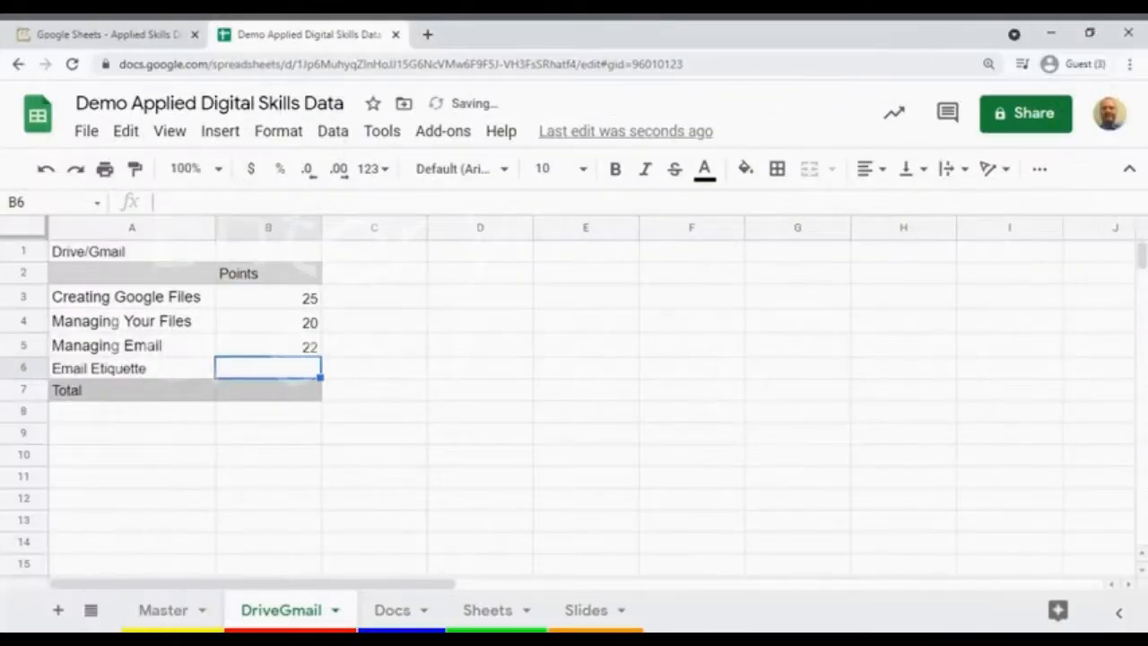
{"action": "type", "text": "23"}
{"action": "key", "text": "Return"}
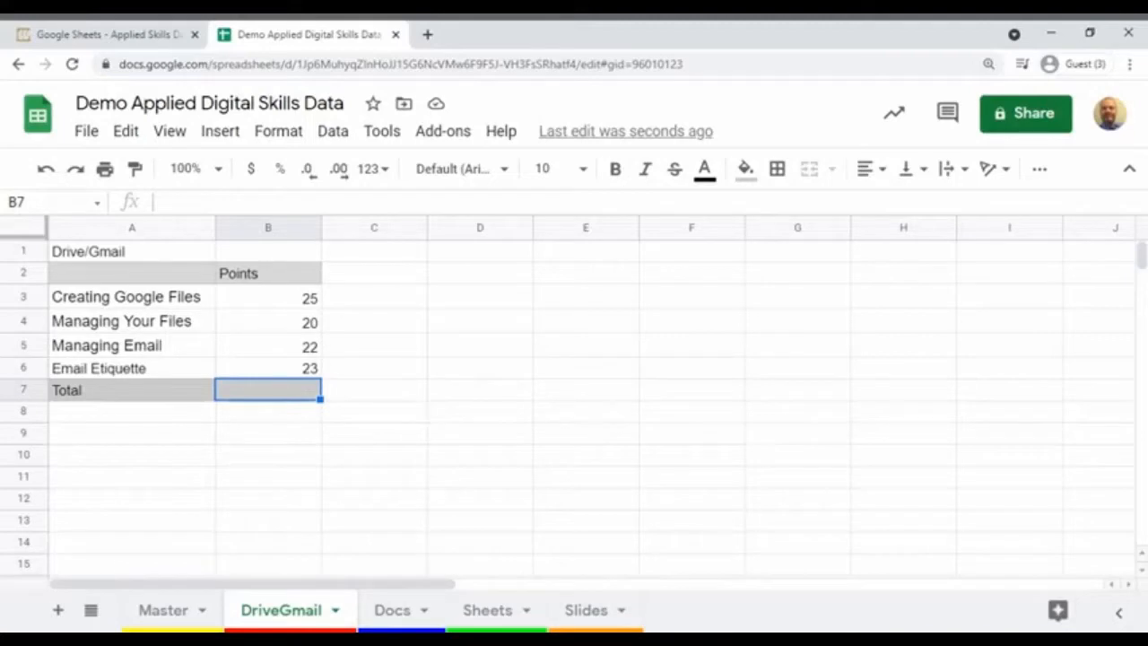
Total the DriveGmail points in cell B7 with the formula =SUM(B3:B6)
{"action": "type", "text": "=SUM"}
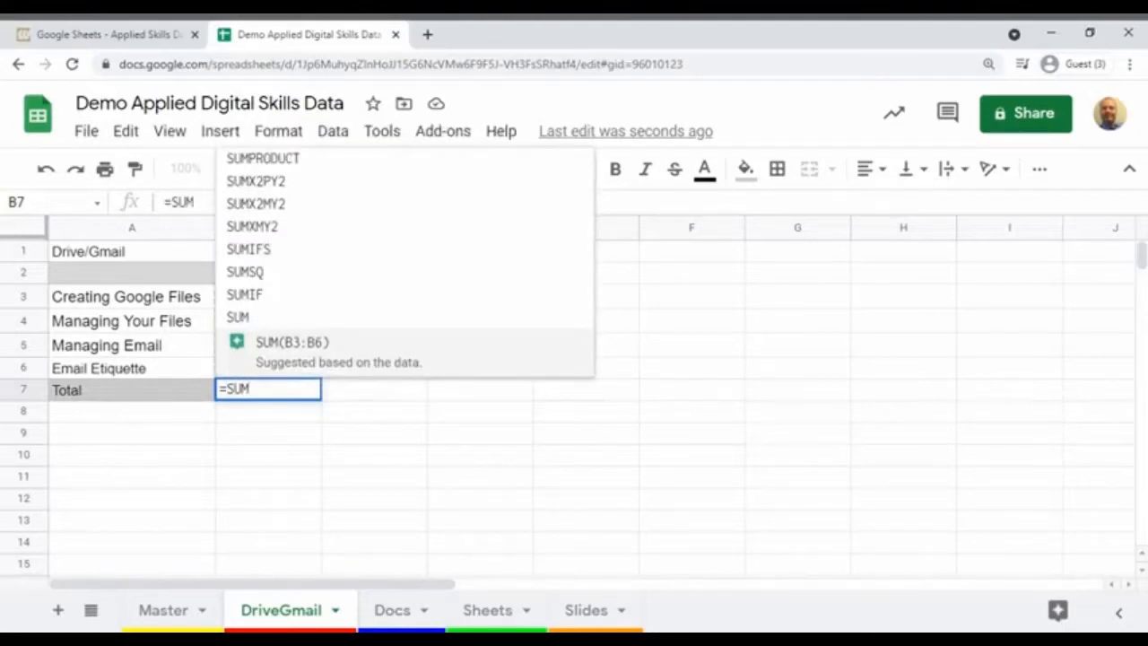
{"action": "type", "text": "(B3:b"}
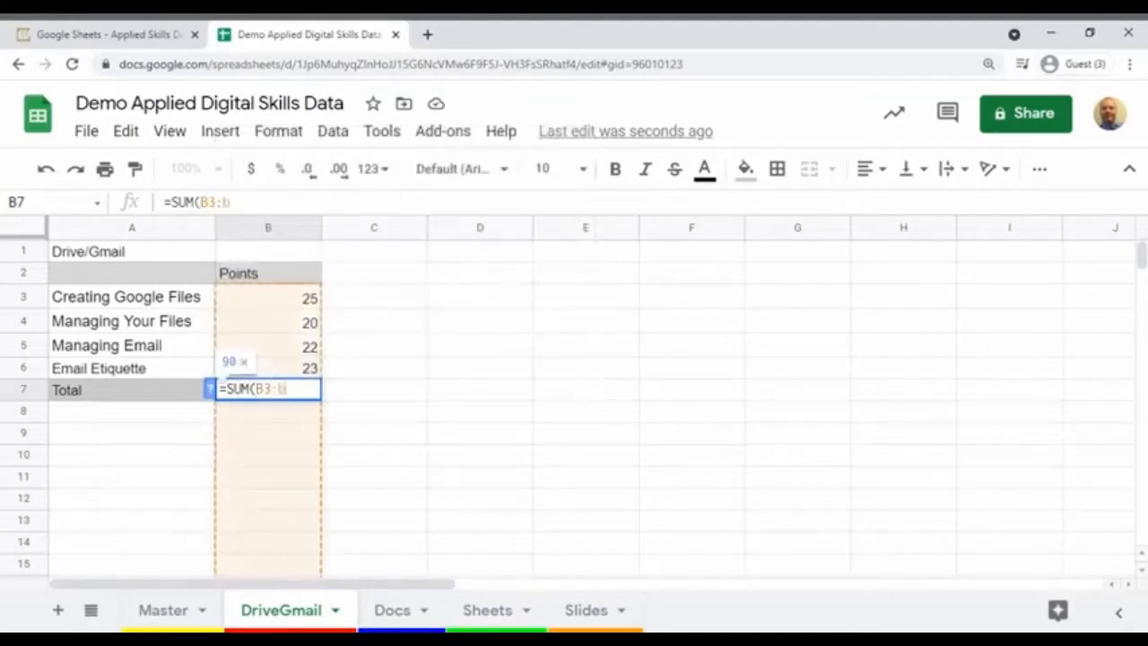
{"action": "type", "text": "6"}
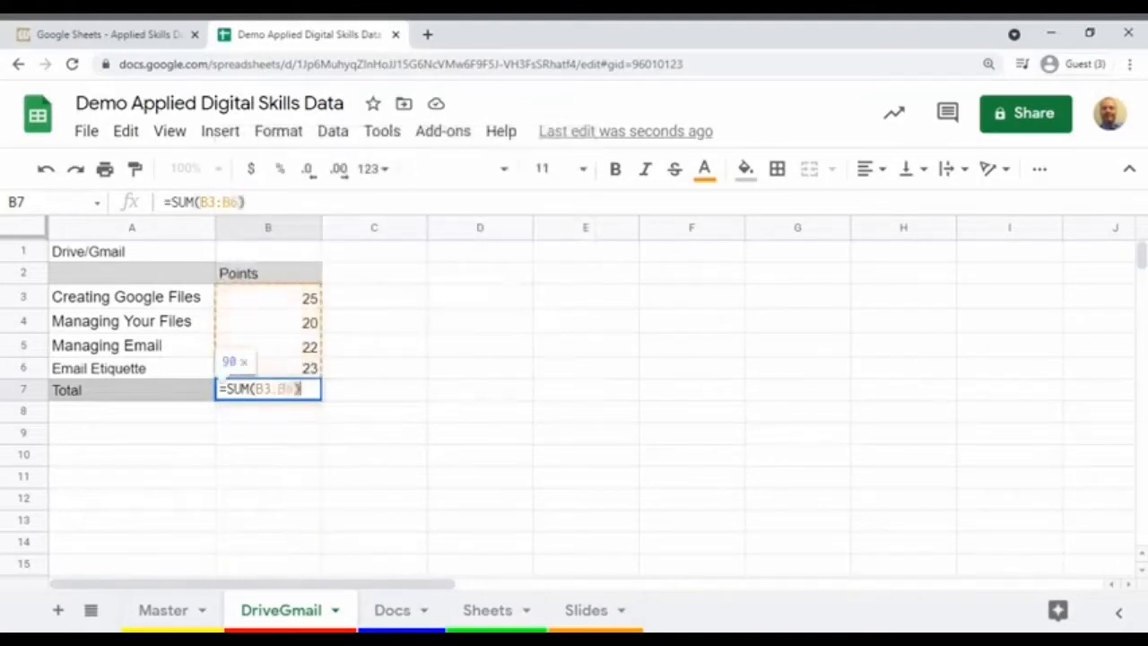
{"action": "key", "text": "Return"}
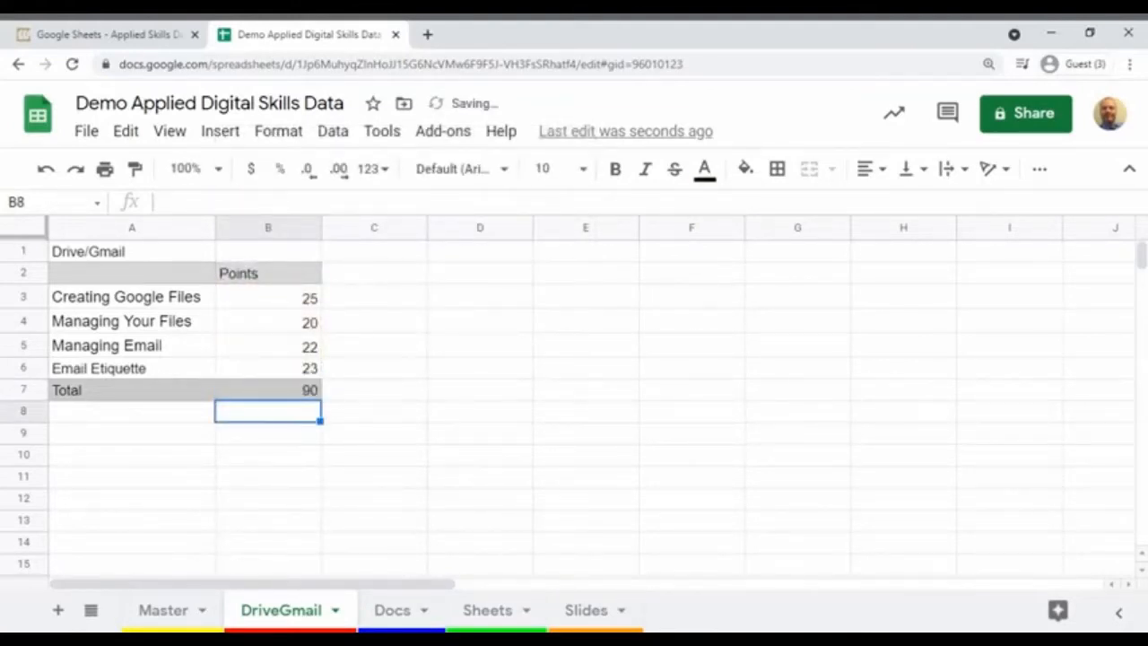
{"action": "left_click", "coordinate": [308, 396]}
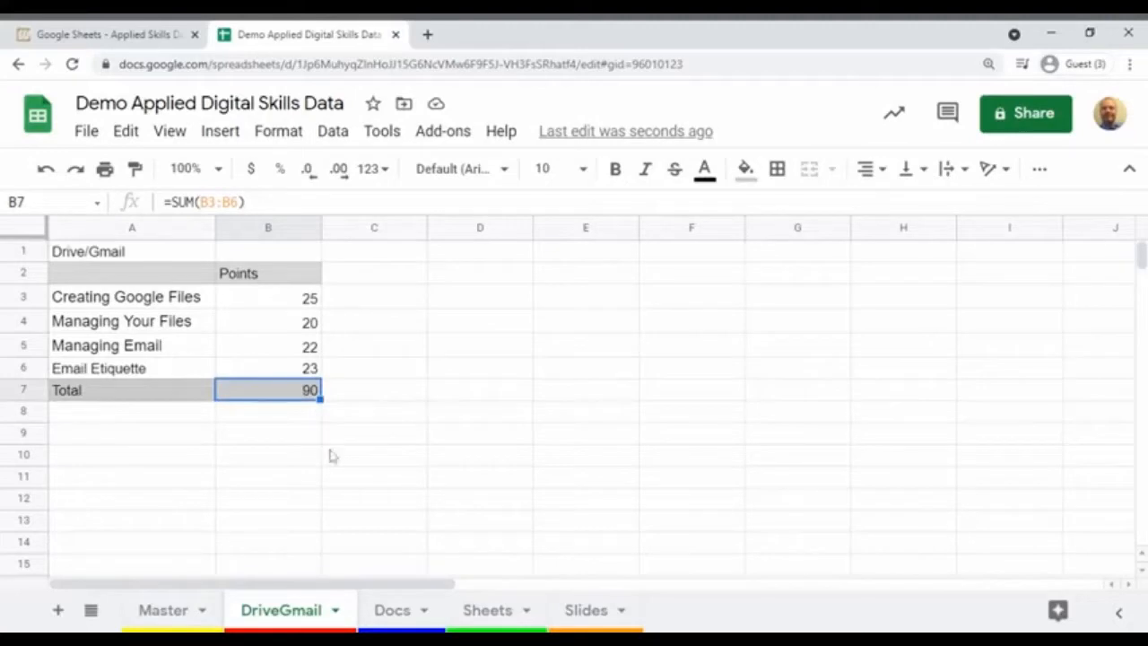
On the Docs sheet, enter 25 points for Headers, Footers, Page Numbers and 25 for Inserting Images
{"action": "left_click", "coordinate": [386, 609]}
{"action": "left_click", "coordinate": [464, 611]}
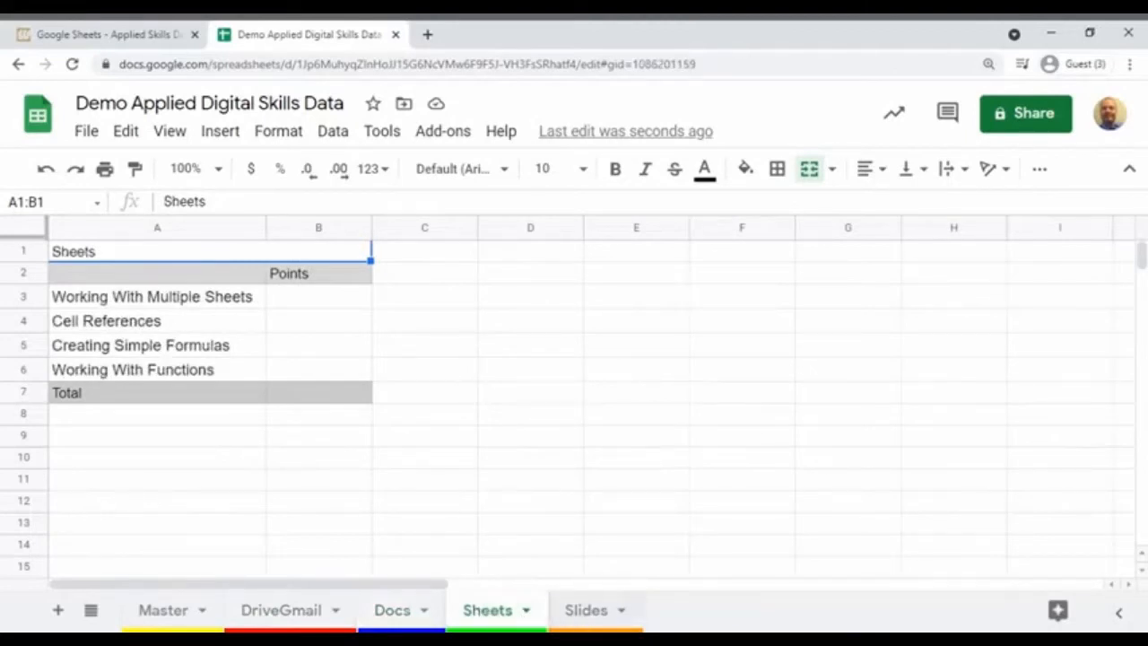
{"action": "left_click", "coordinate": [402, 617]}
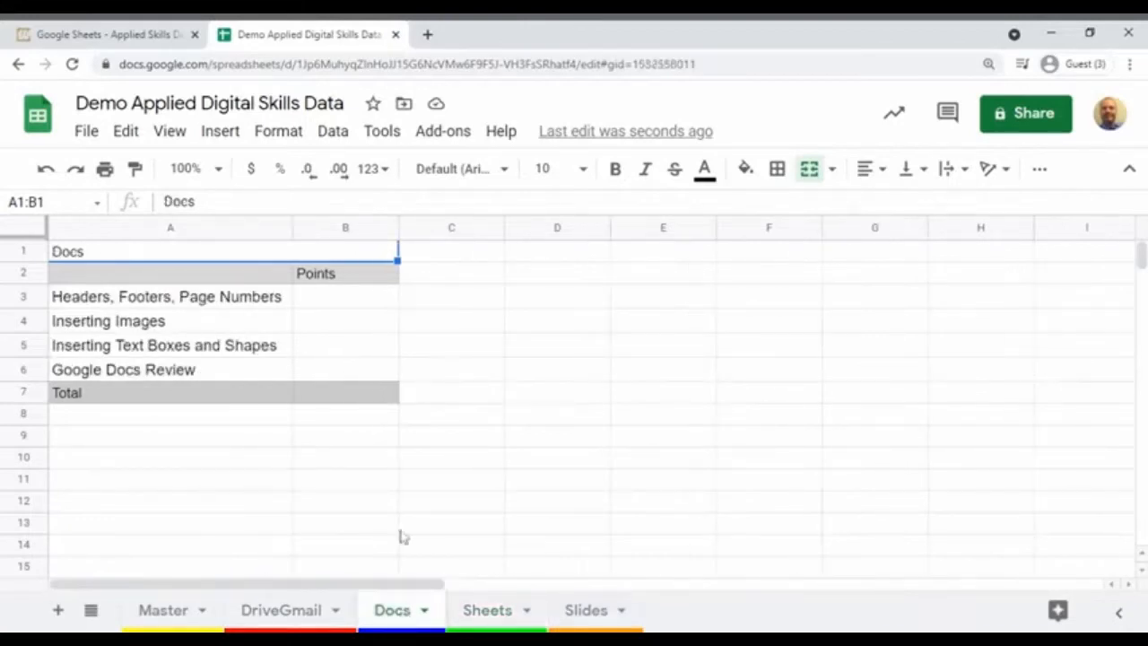
{"action": "left_click", "coordinate": [352, 303]}
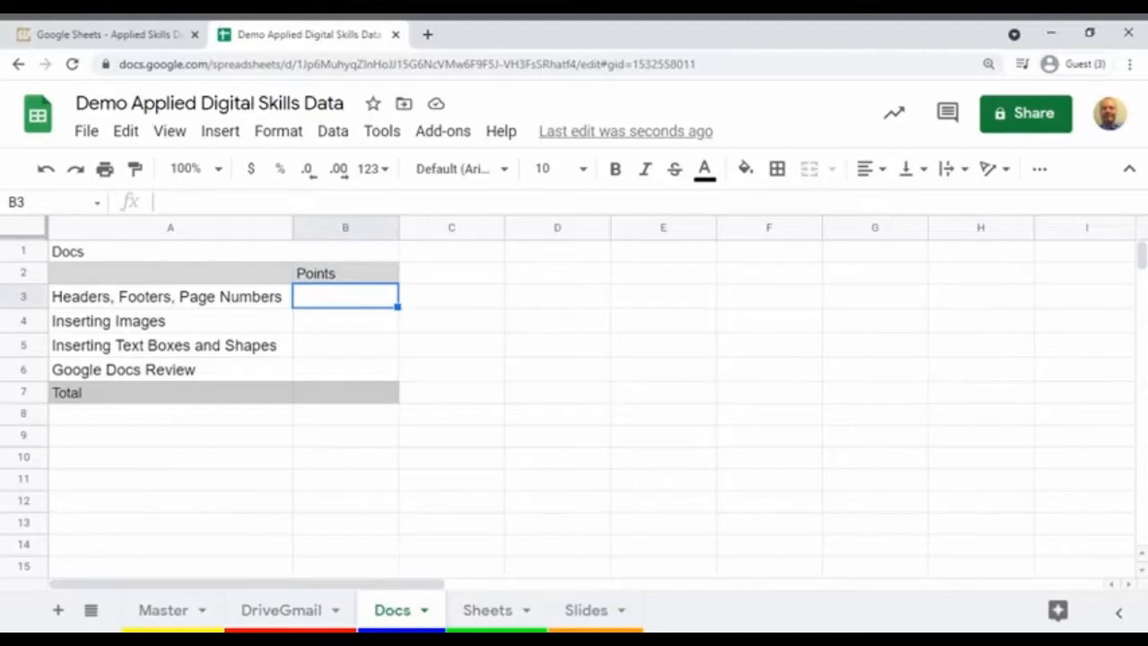
{"action": "type", "text": "25"}
{"action": "key", "text": "Return"}
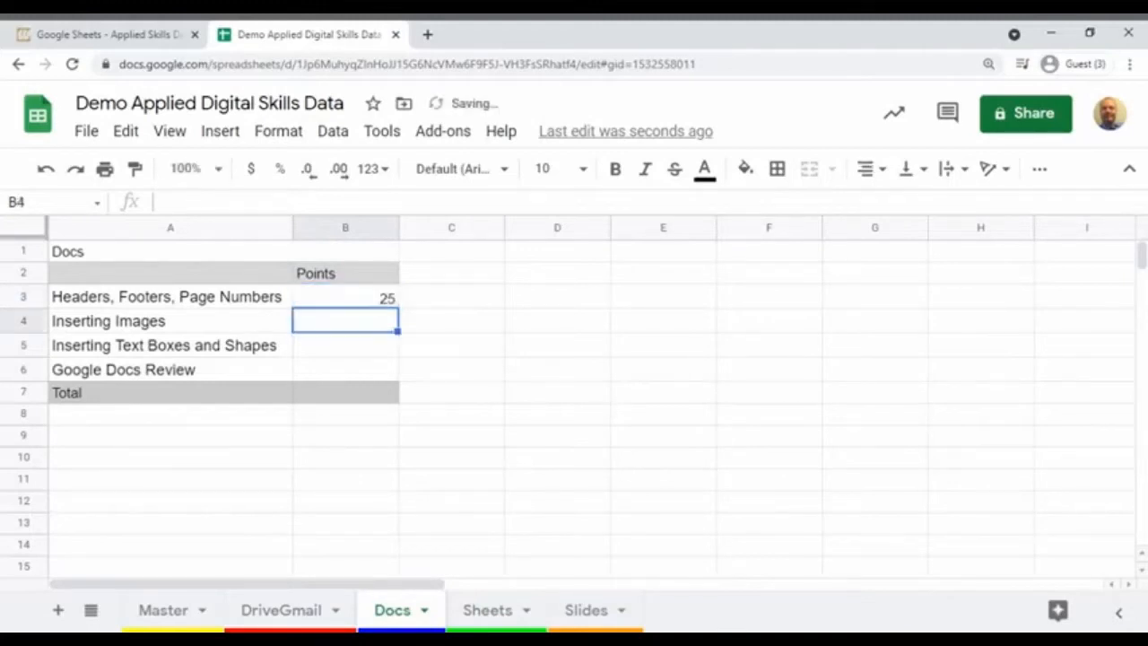
{"action": "type", "text": "25"}
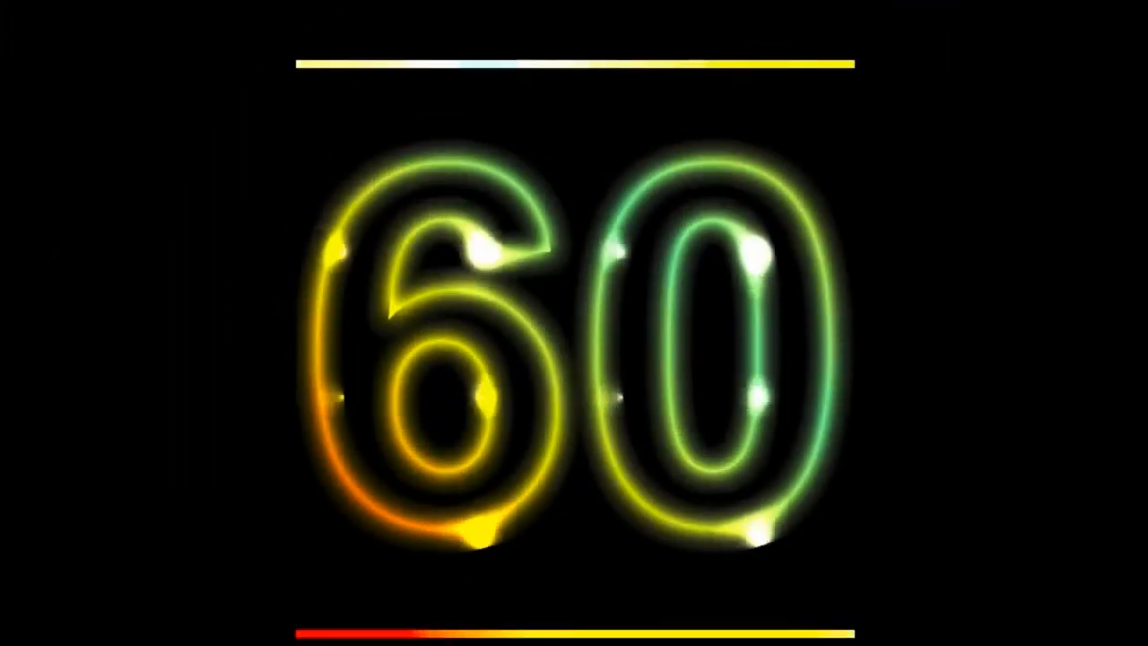
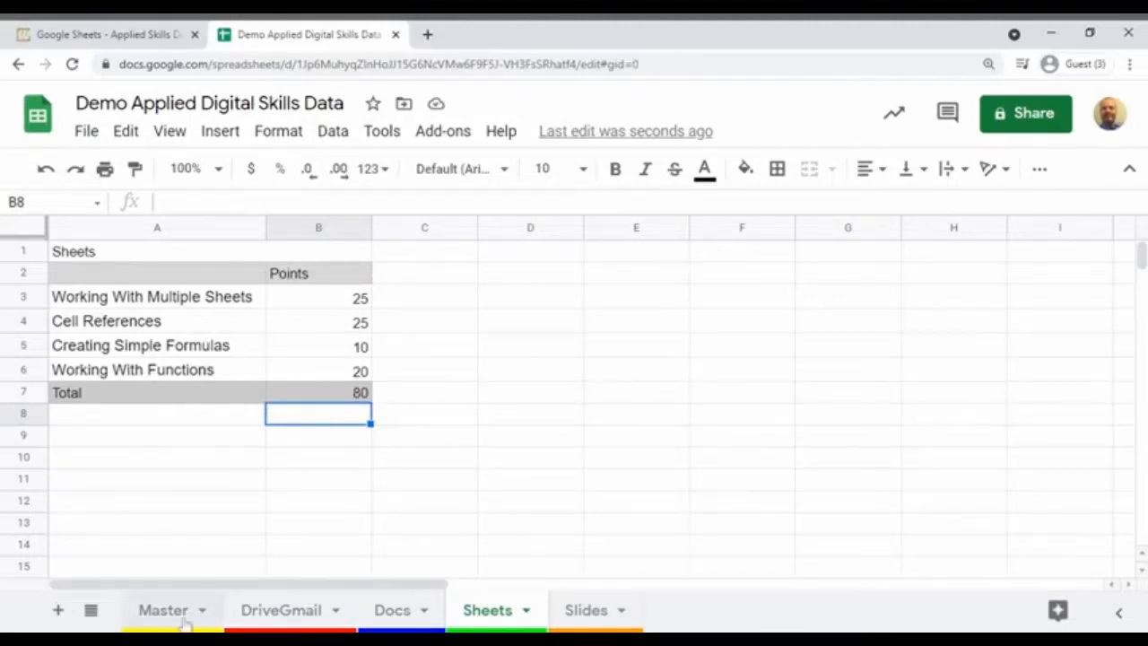
Open the Master sheet, review the assignment's instructions on carrying totals over and calculating percentages, and return to the spreadsheet
{"action": "left_click", "coordinate": [183, 618]}
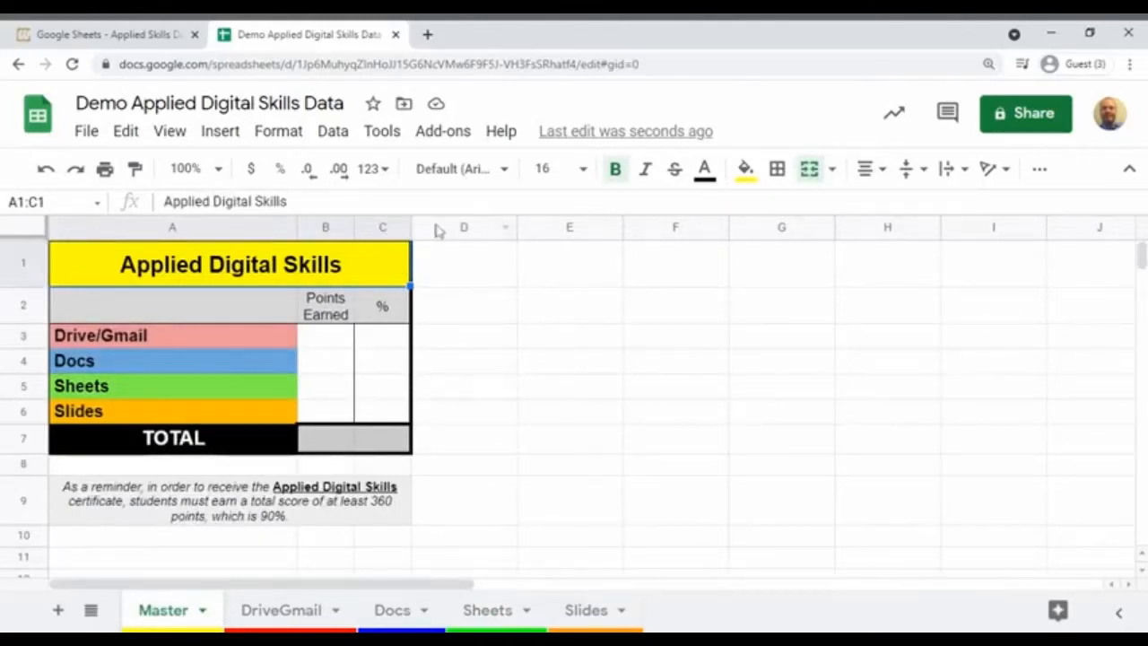
{"action": "left_click", "coordinate": [154, 31]}
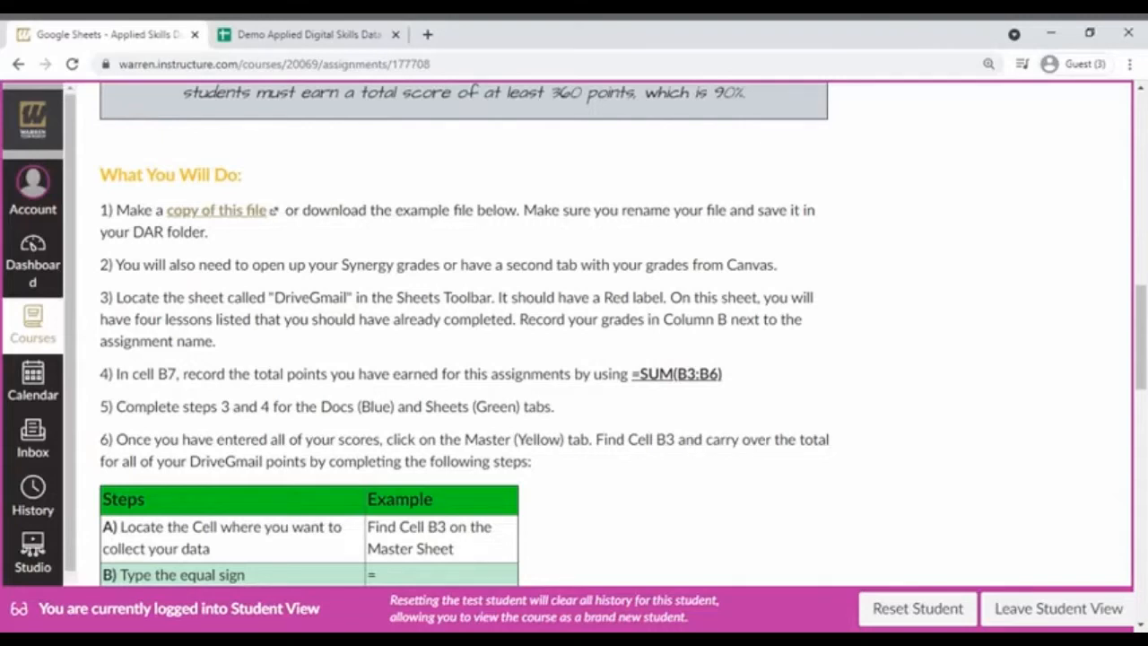
{"action": "scroll", "coordinate": [730, 488], "scroll_direction": "down", "scroll_amount": 1}
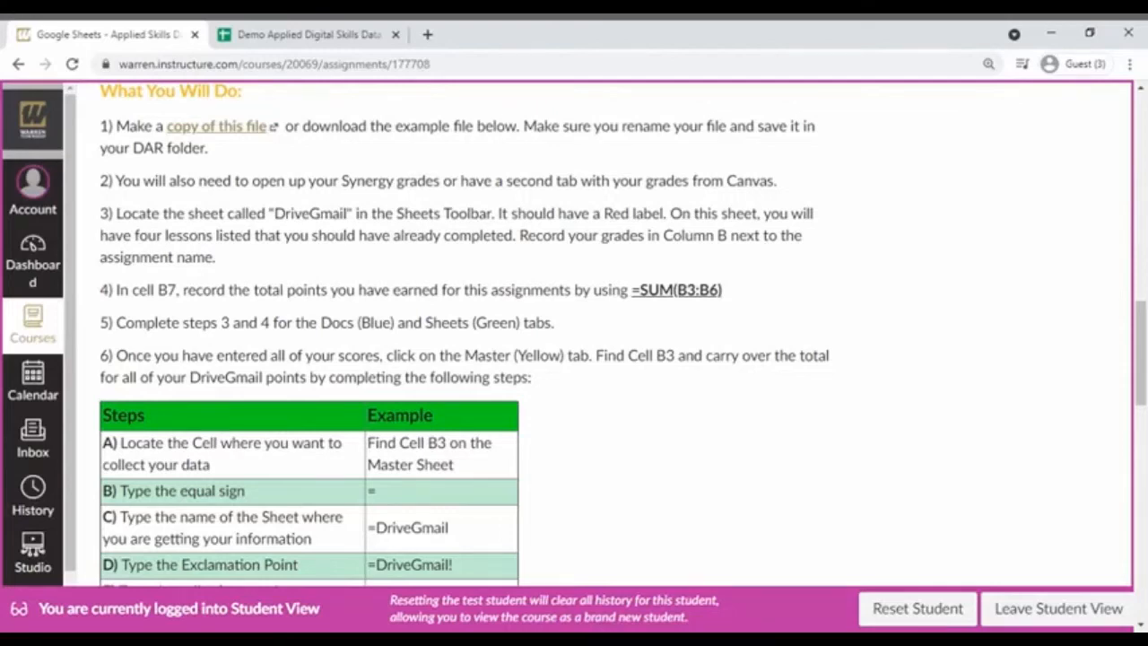
{"action": "scroll", "coordinate": [730, 487], "scroll_direction": "down", "scroll_amount": 3}
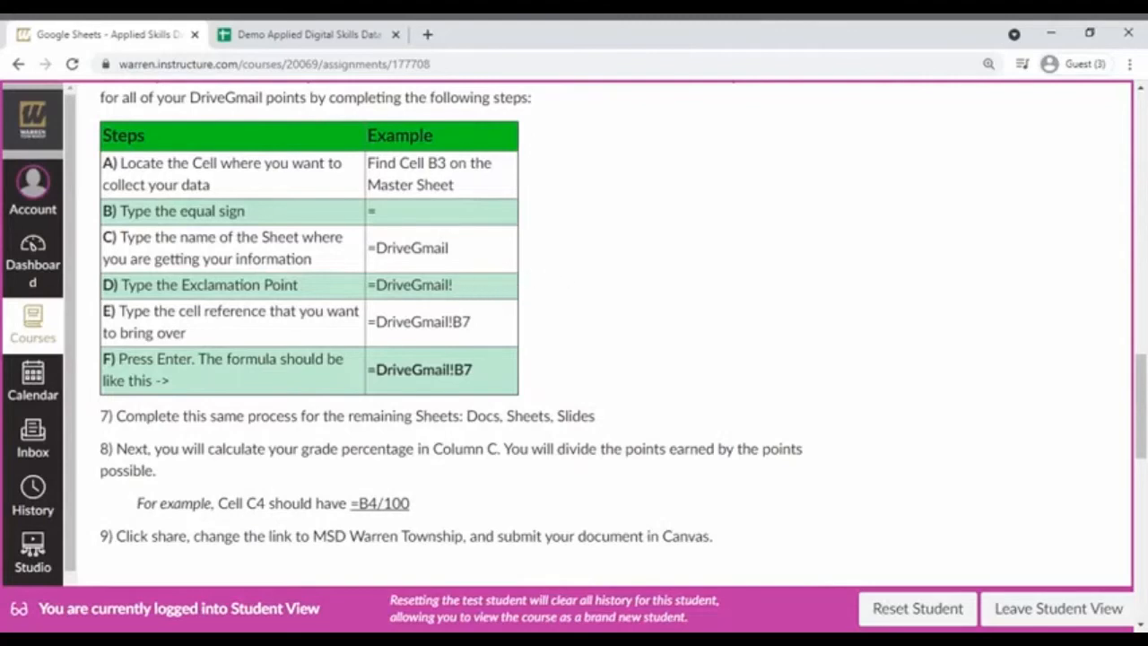
{"action": "left_click", "coordinate": [369, 34]}
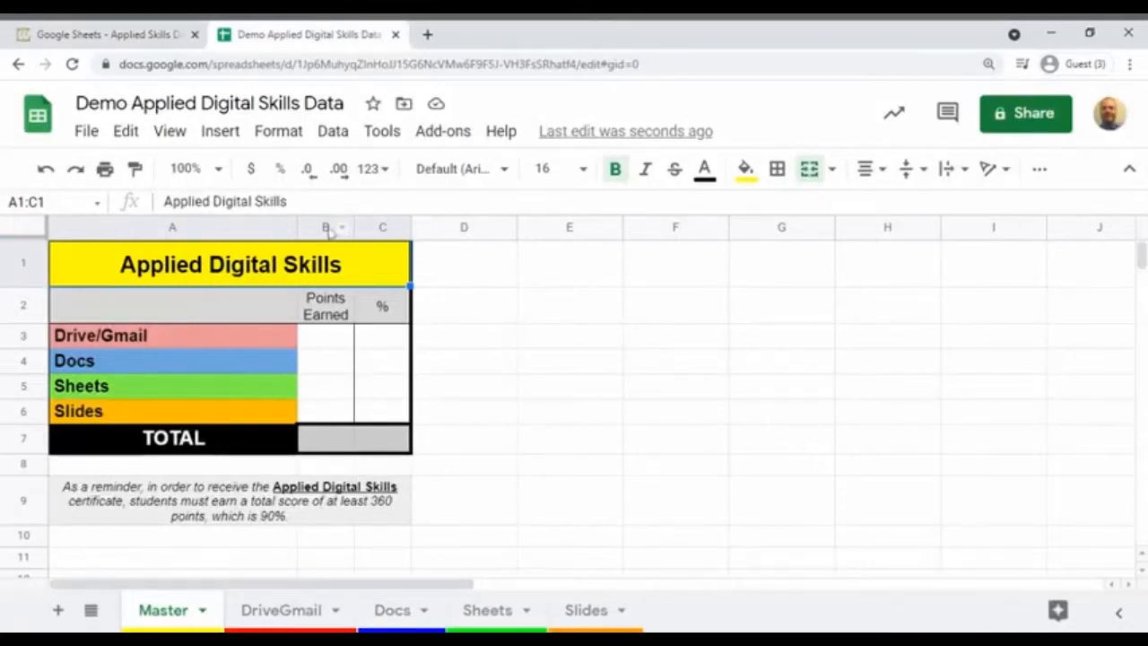
Carry the DriveGmail total into cell B3 of the Master sheet with the formula =DriveGmail!B7
{"action": "left_click", "coordinate": [323, 337]}
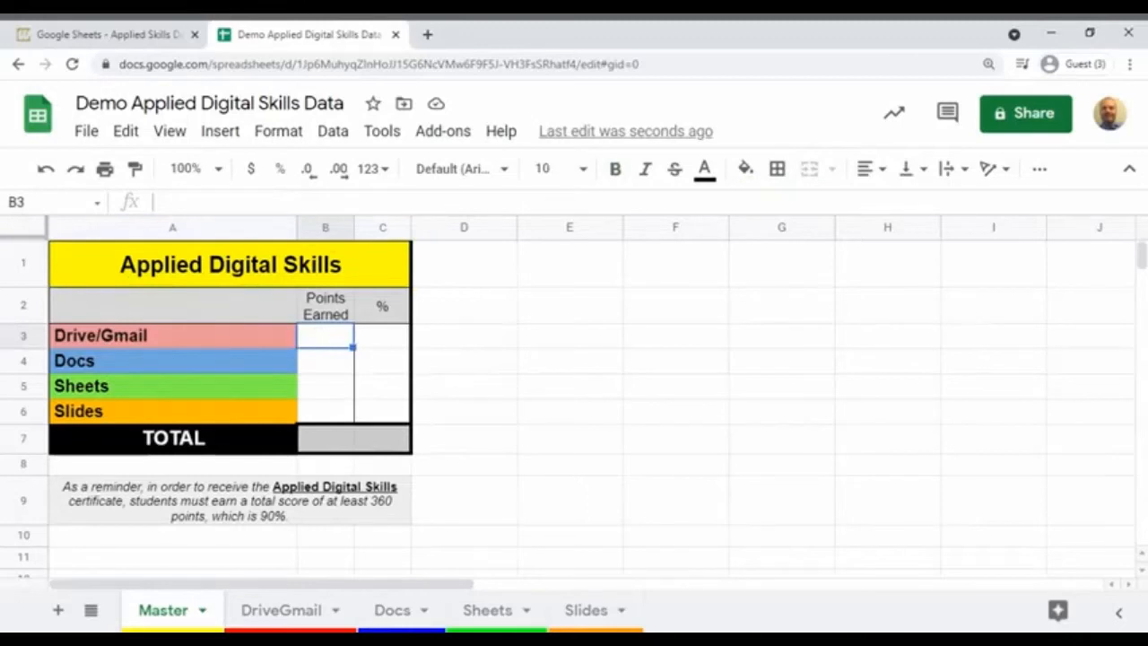
{"action": "type", "text": "="}
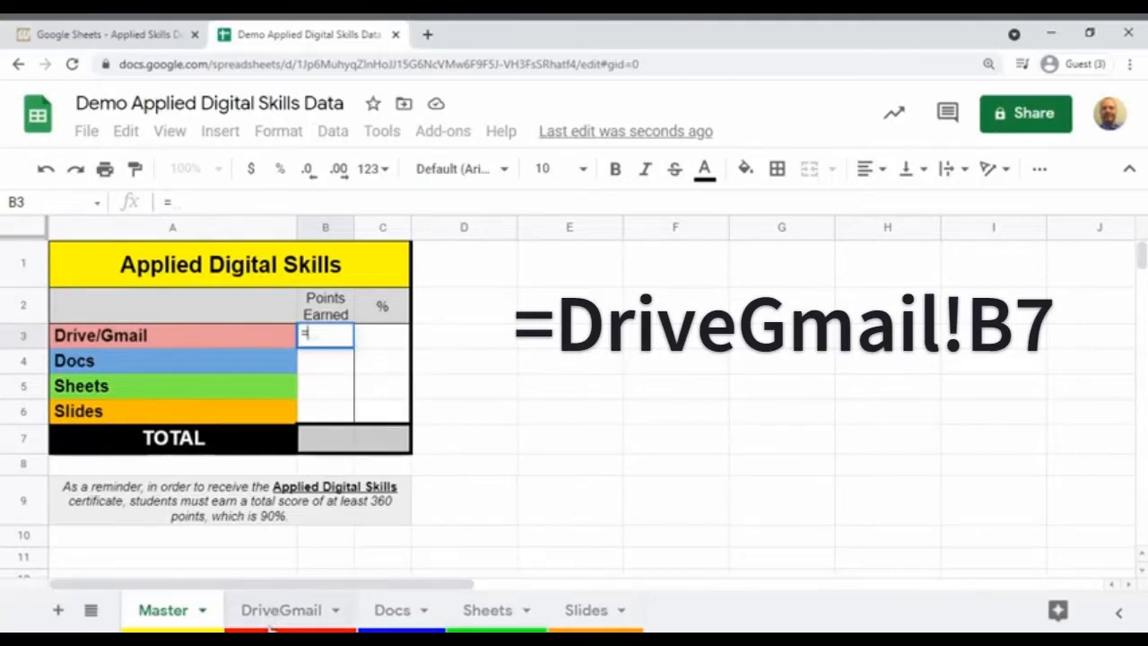
{"action": "type", "text": "D"}
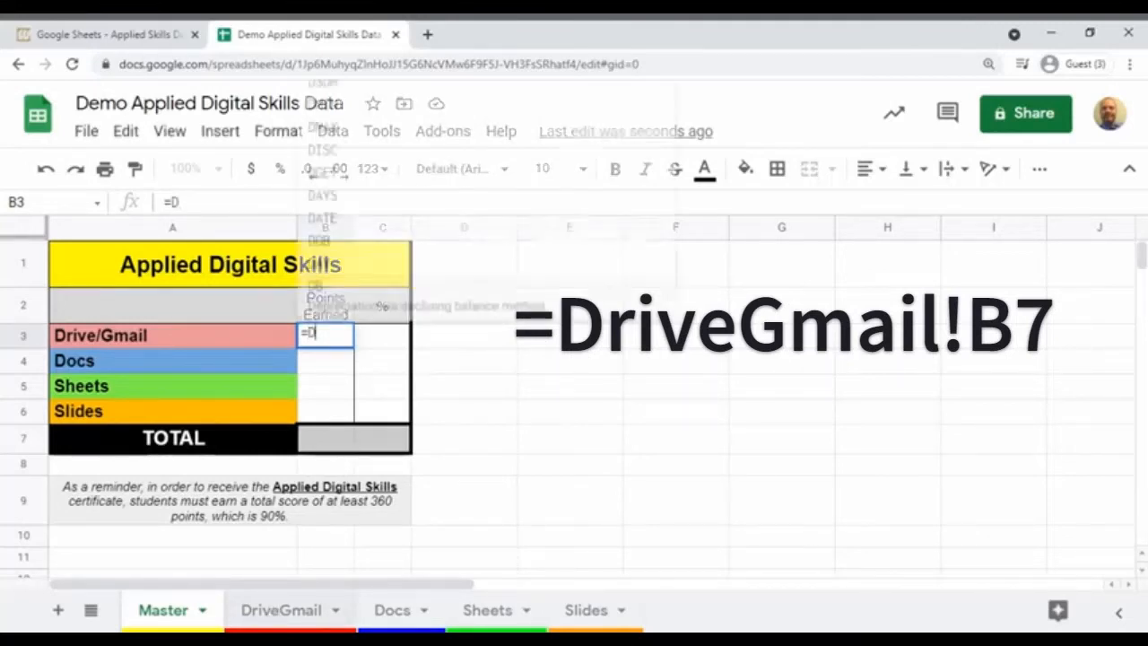
{"action": "type", "text": "riveGmail"}
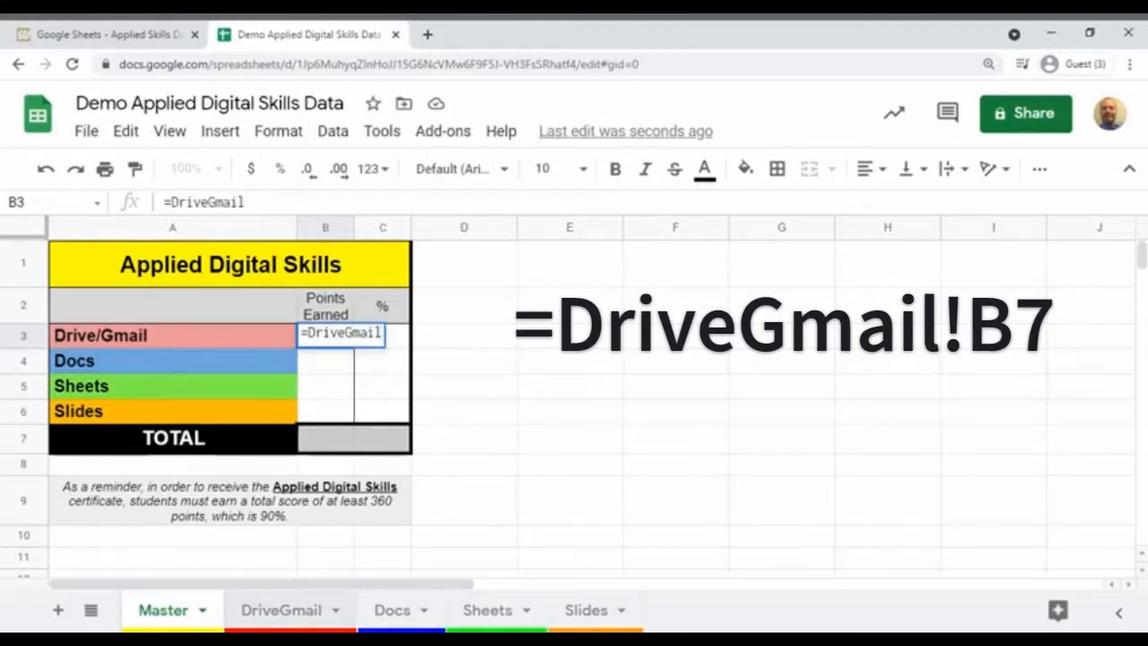
{"action": "type", "text": "!"}
{"action": "left_click", "coordinate": [272, 626]}
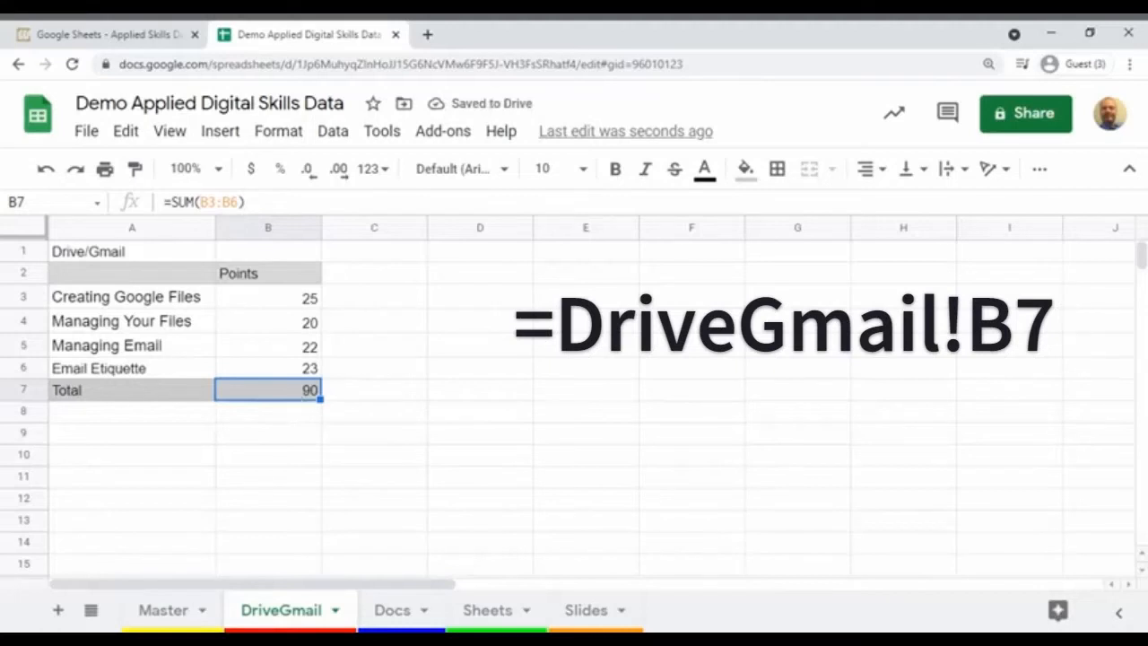
{"action": "left_click", "coordinate": [161, 609]}
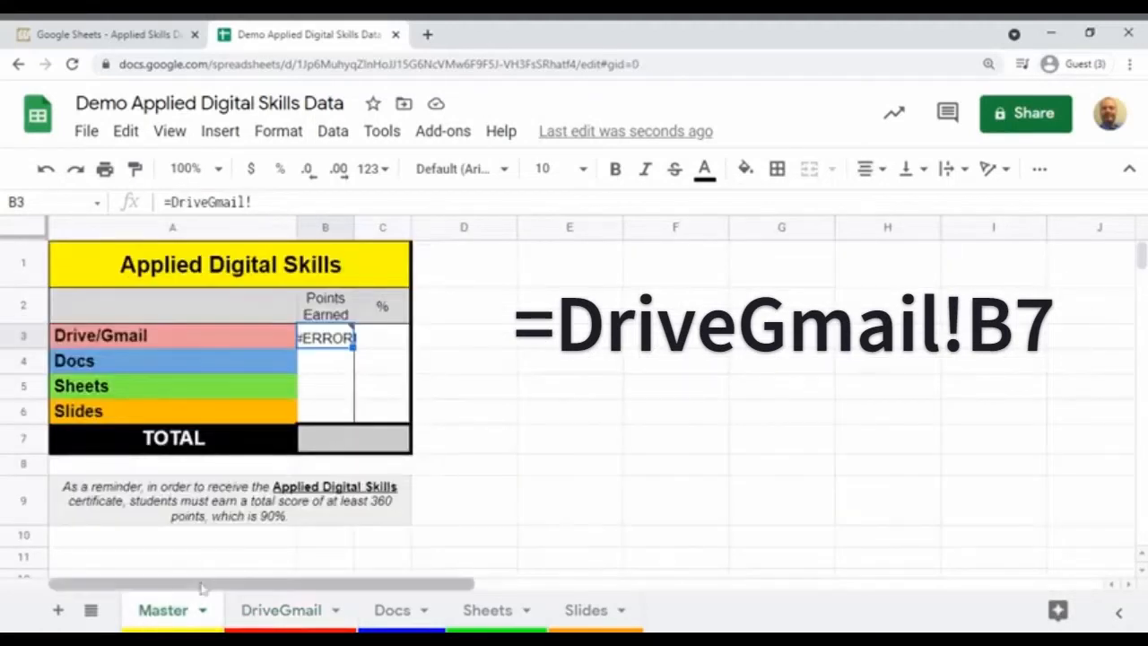
{"action": "mouse_move", "coordinate": [325, 336]}
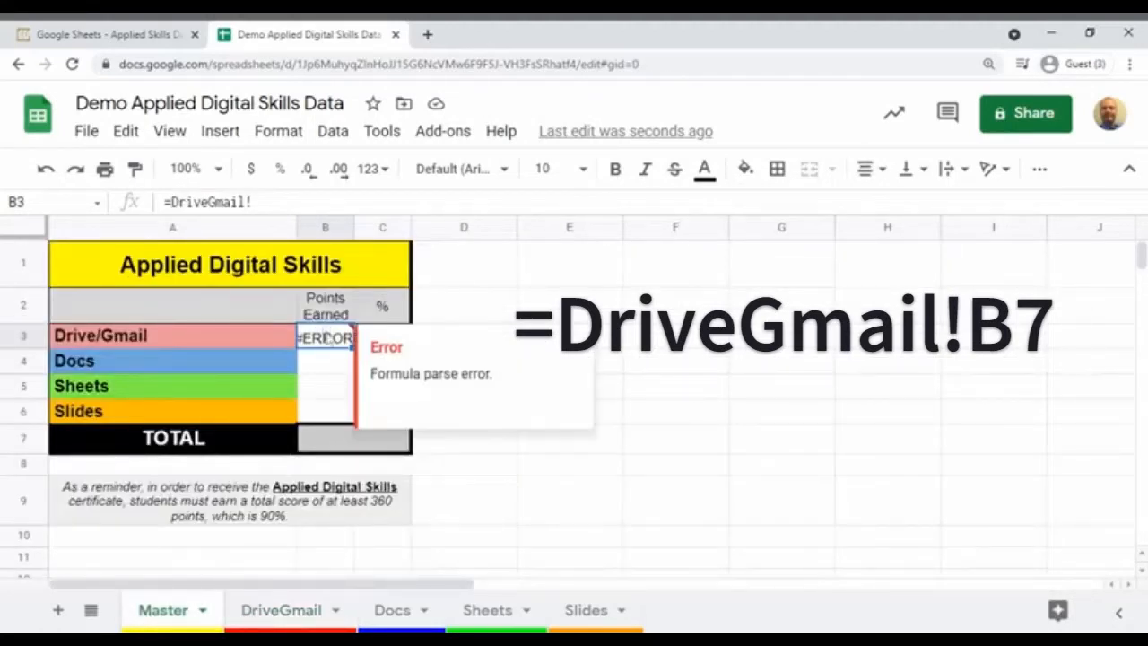
{"action": "left_click", "coordinate": [253, 202]}
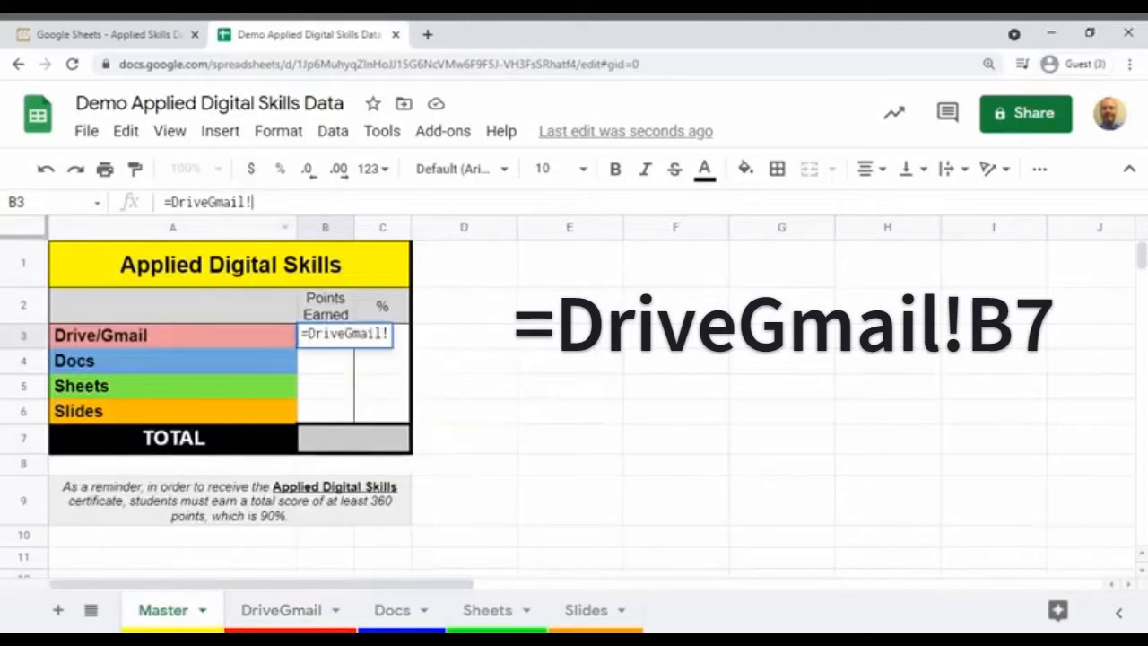
{"action": "type", "text": "B7"}
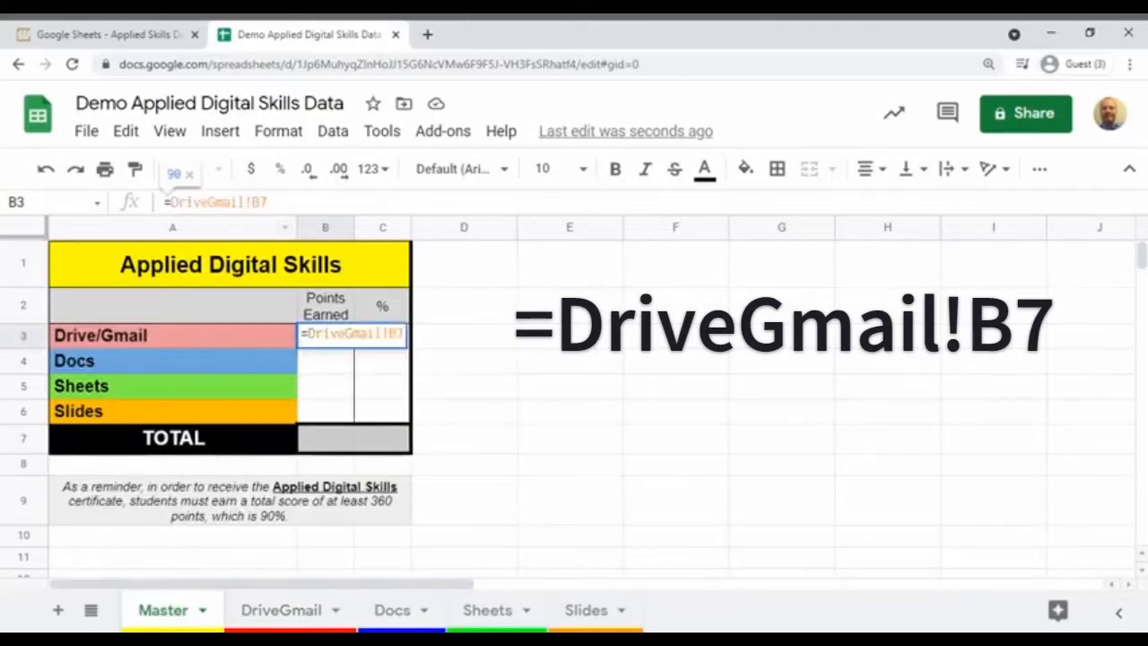
{"action": "key", "text": "Return"}
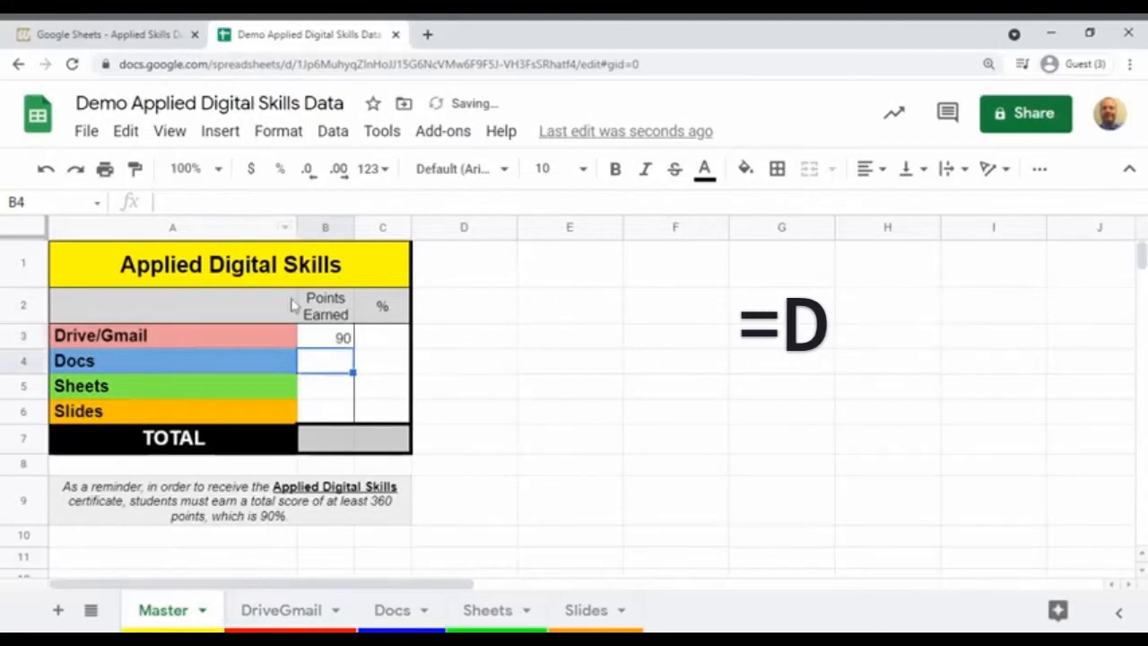
Check the DriveGmail sheet's total, and carry the Docs total into Master cell B4 with the formula =Docs!B7
{"action": "left_click", "coordinate": [283, 611]}
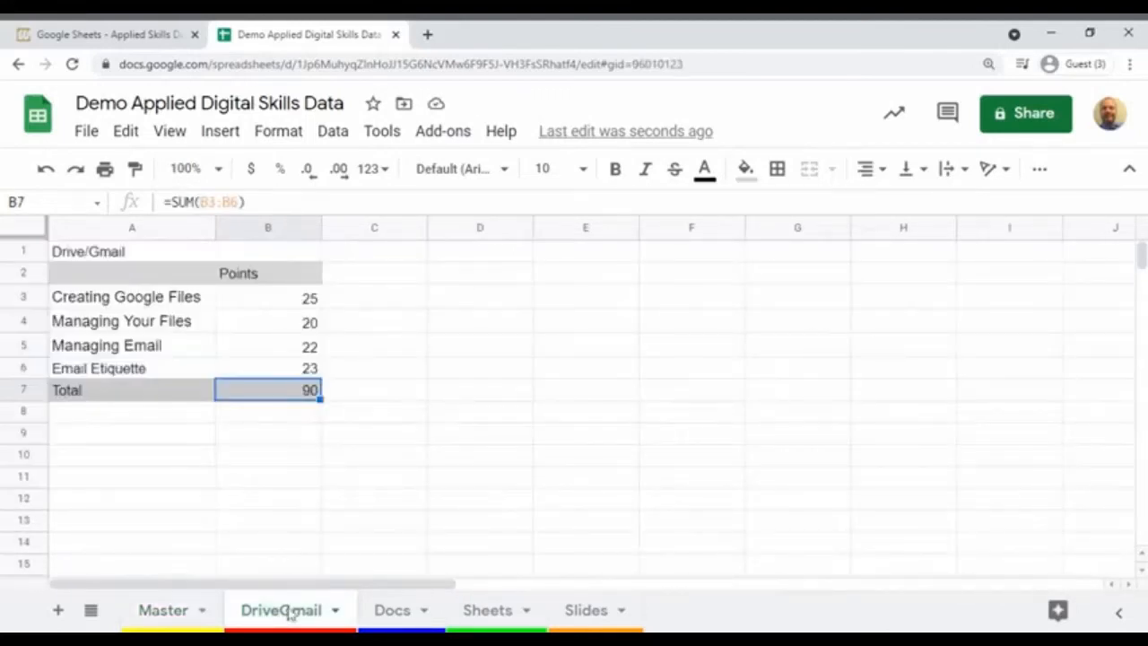
{"action": "left_click", "coordinate": [179, 615]}
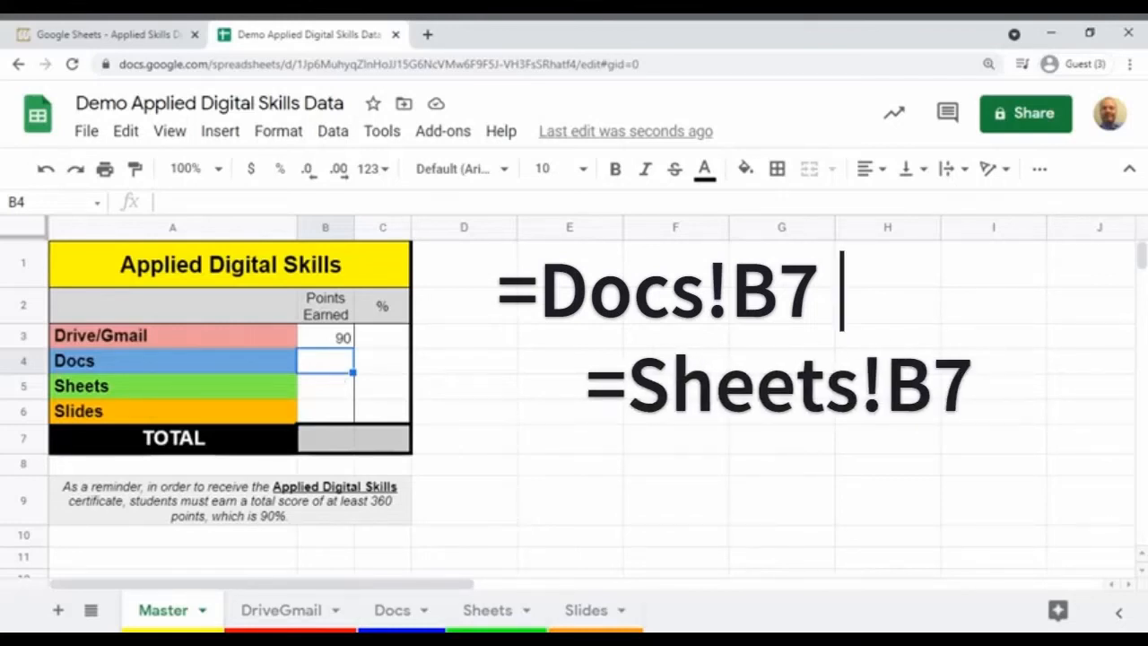
{"action": "type", "text": "="}
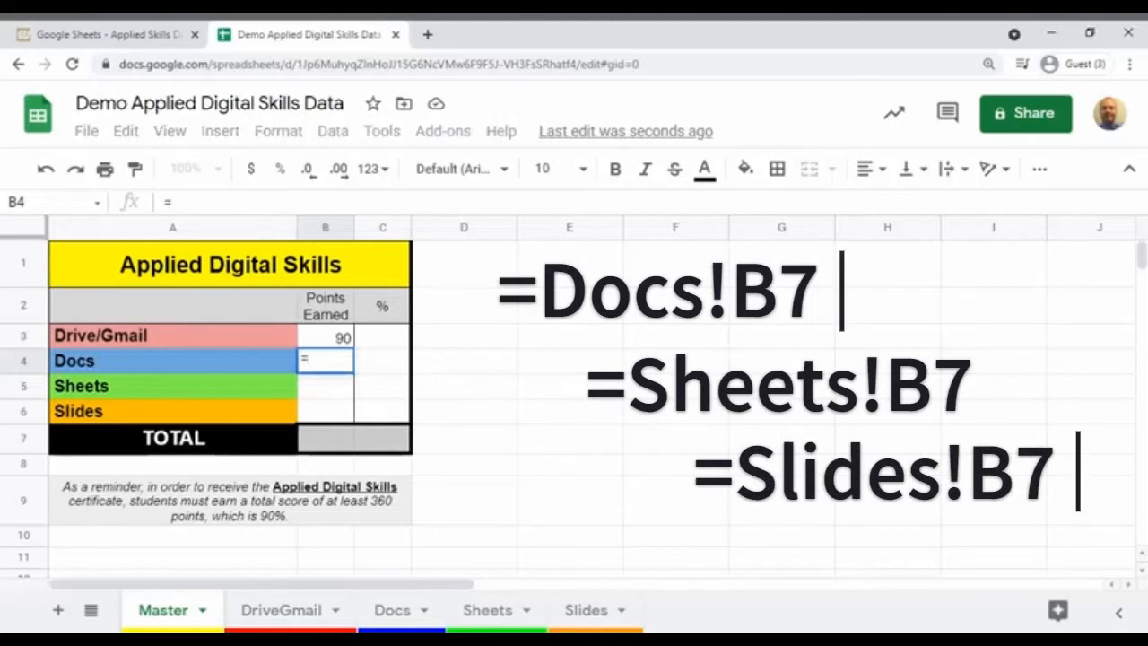
{"action": "type", "text": "Docs"}
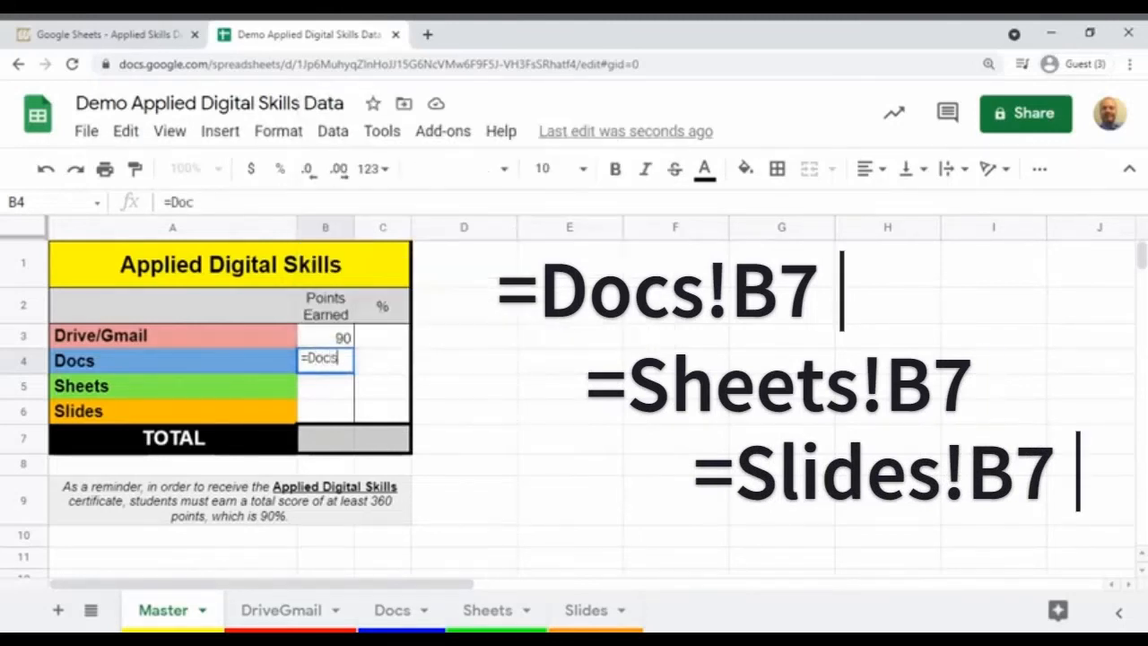
{"action": "type", "text": "!B&"}
{"action": "key", "text": "BackSpace"}
{"action": "type", "text": "7"}
{"action": "key", "text": "Return"}
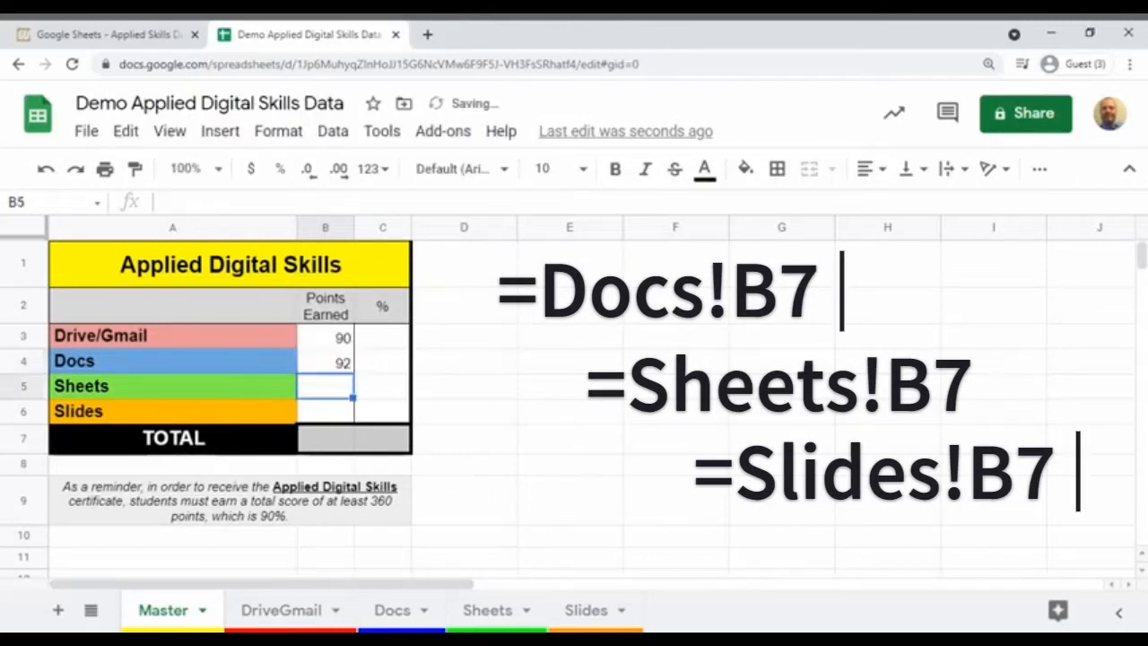
{"action": "type", "text": "She"}
{"action": "key", "text": "BackSpace"}
{"action": "key", "text": "BackSpace"}
{"action": "key", "text": "BackSpace"}
Carry the Sheets total into Master cell B5 with the formula =Sheets!B7
{"action": "type", "text": "="}
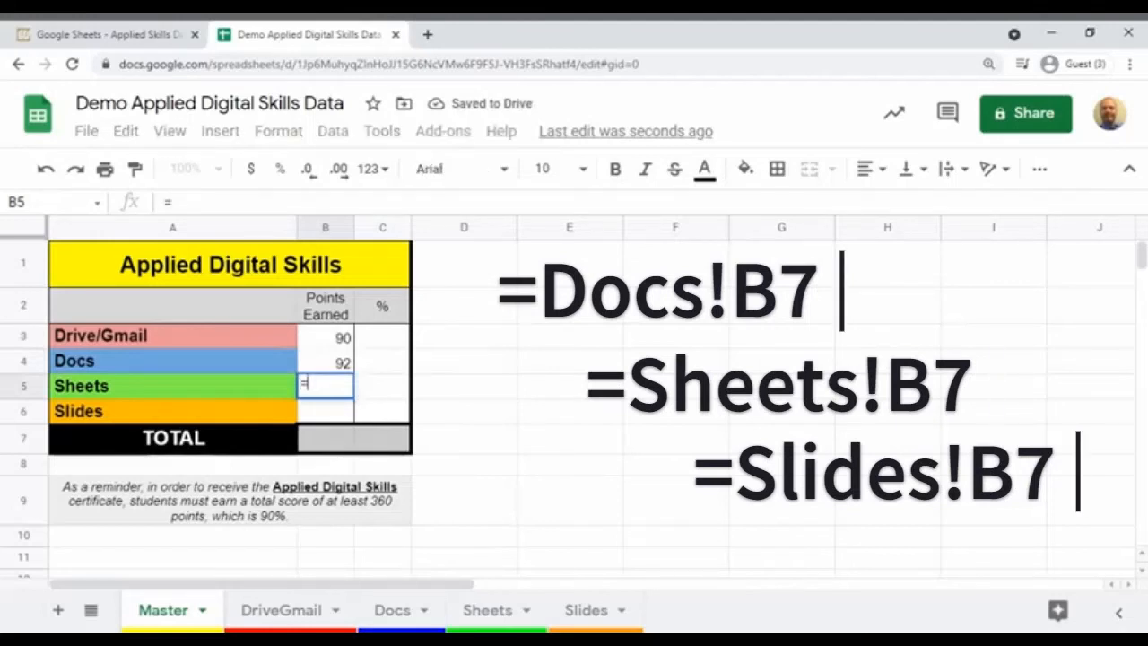
{"action": "type", "text": "Sheets"}
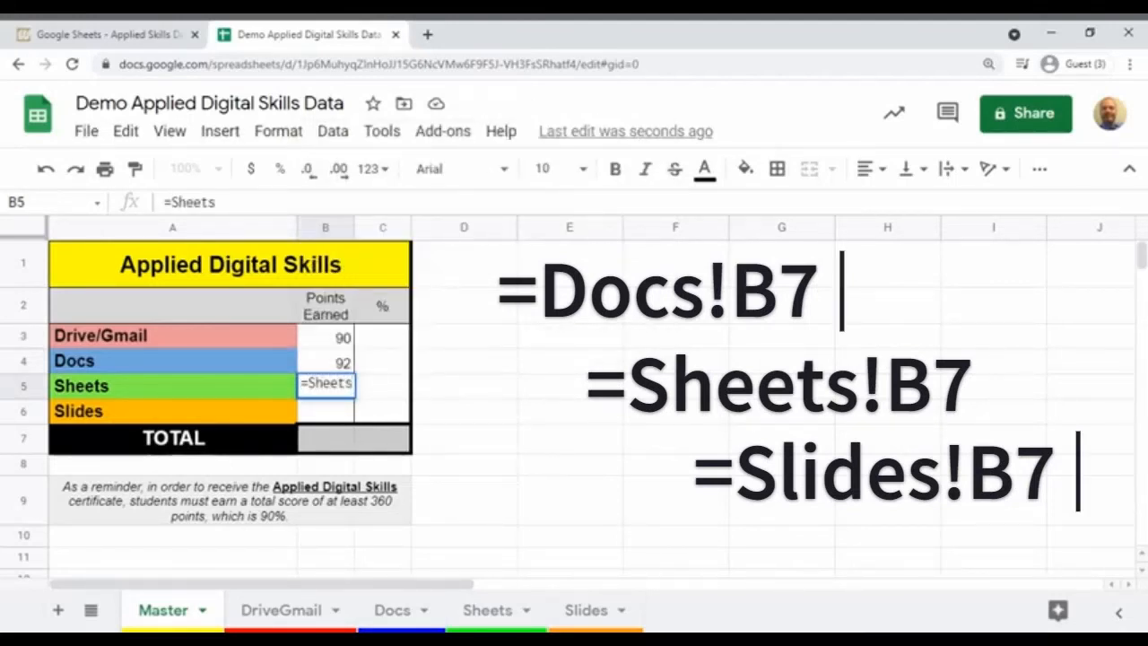
{"action": "type", "text": "!B7"}
{"action": "key", "text": "Return"}
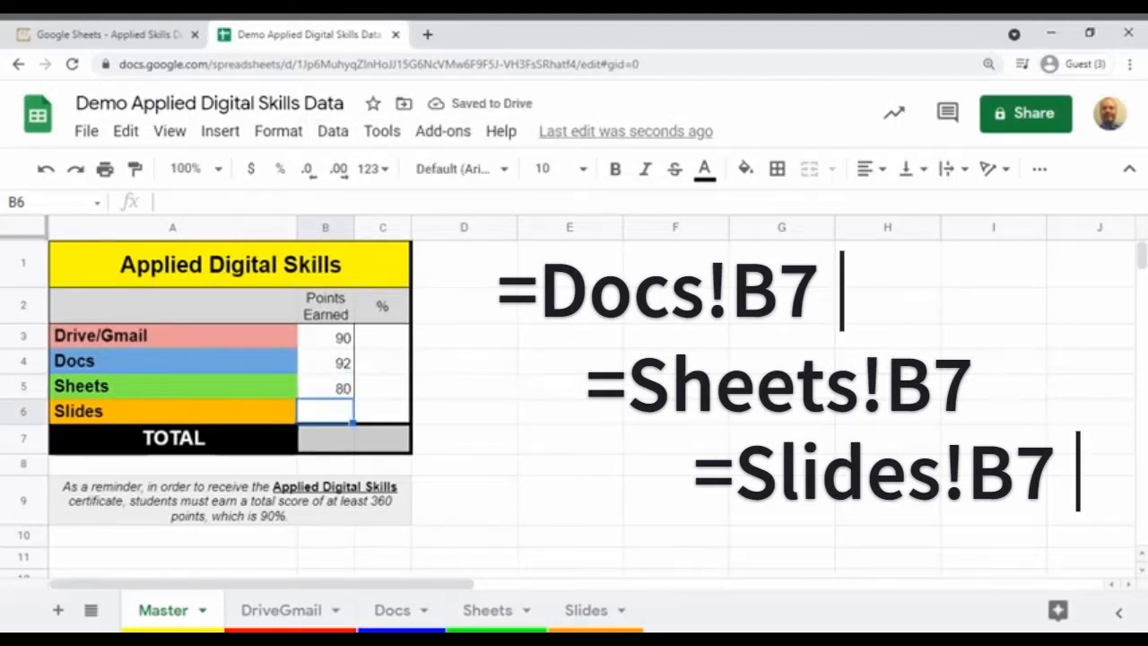
Link Master cell B6 to the Slides sheet's total with the formula =Slides!B7
{"action": "type", "text": "="}
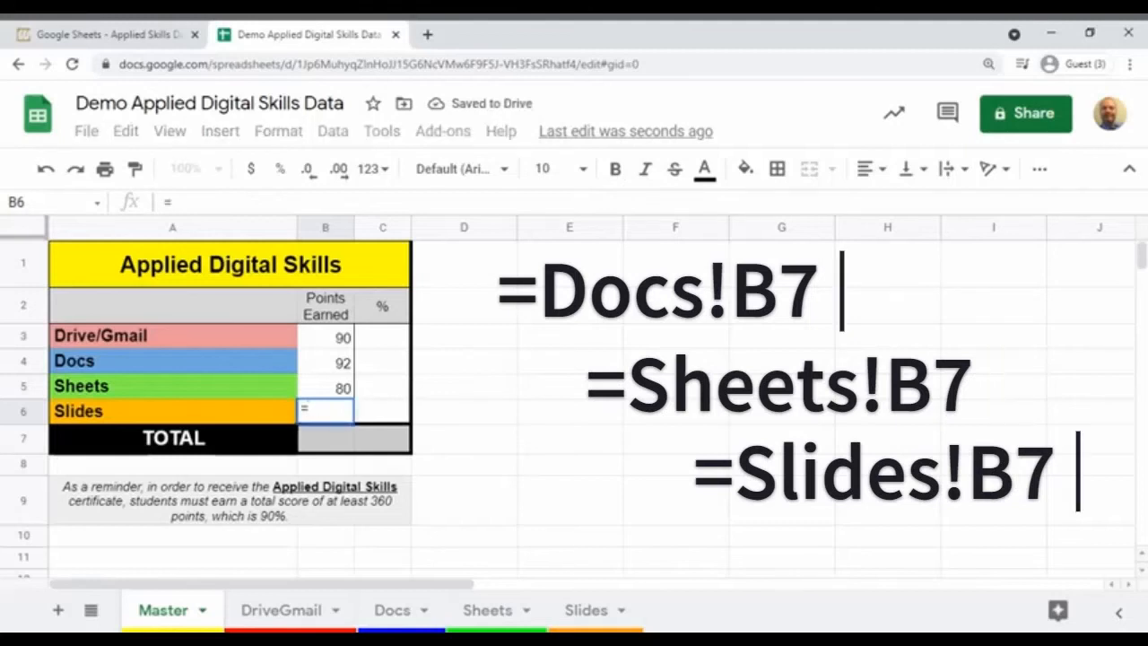
{"action": "type", "text": "Slides"}
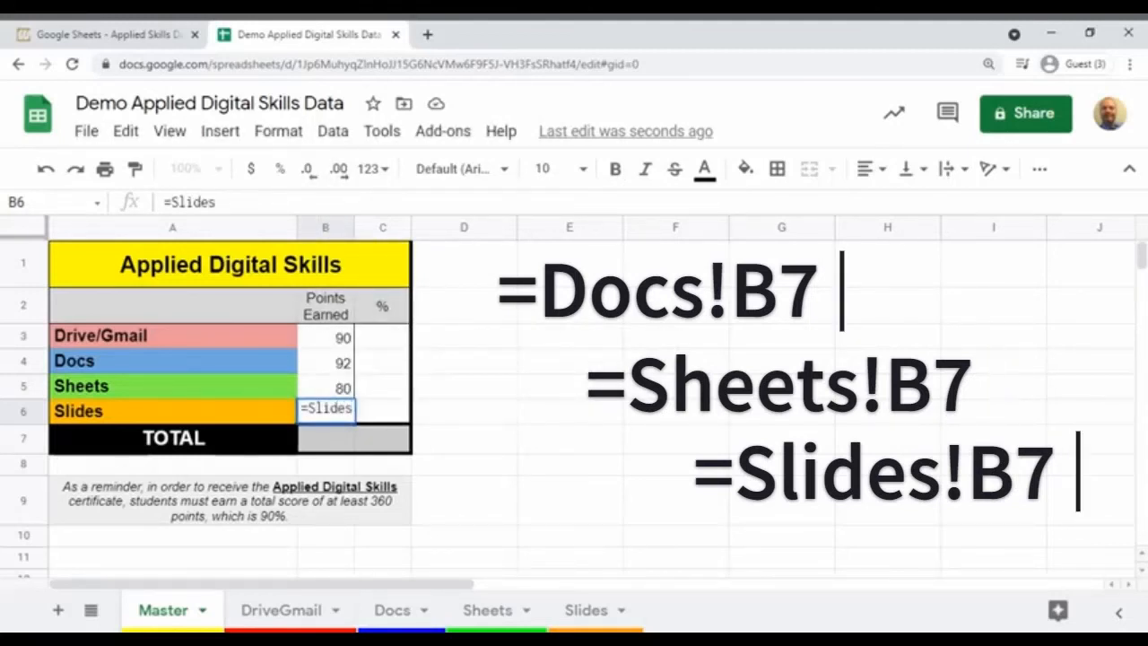
{"action": "type", "text": "!B7"}
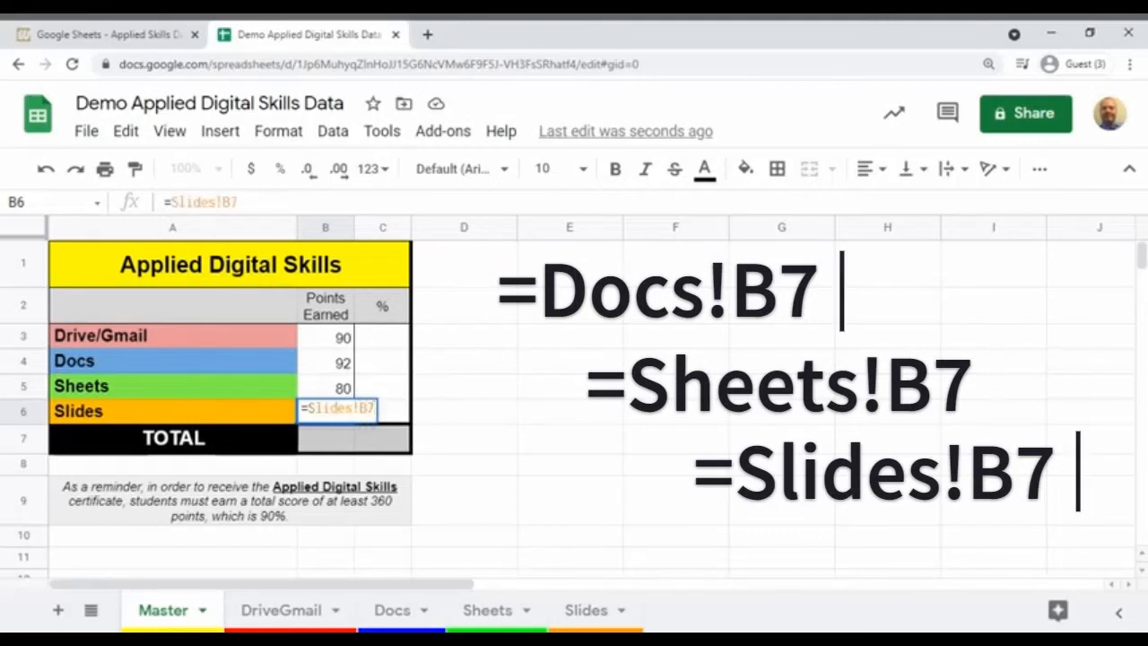
{"action": "key", "text": "Return"}
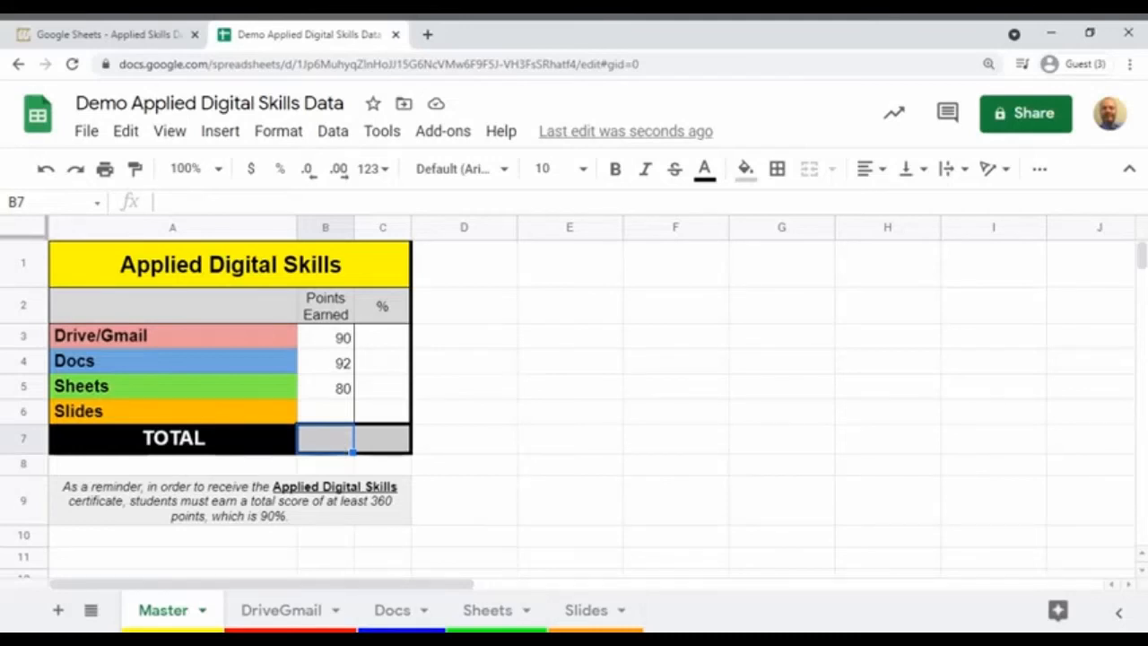
Total the Master sheet's points earned in cell B7 with the formula =SUM(B3:B6)
{"action": "type", "text": "="}
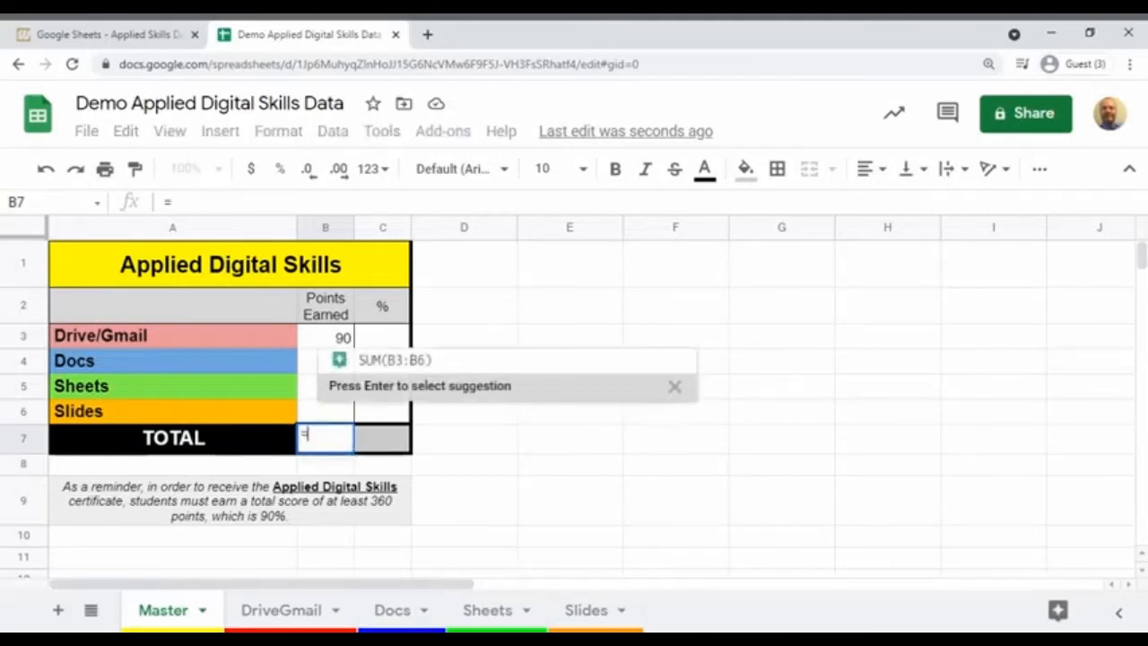
{"action": "type", "text": "SUM(B3"}
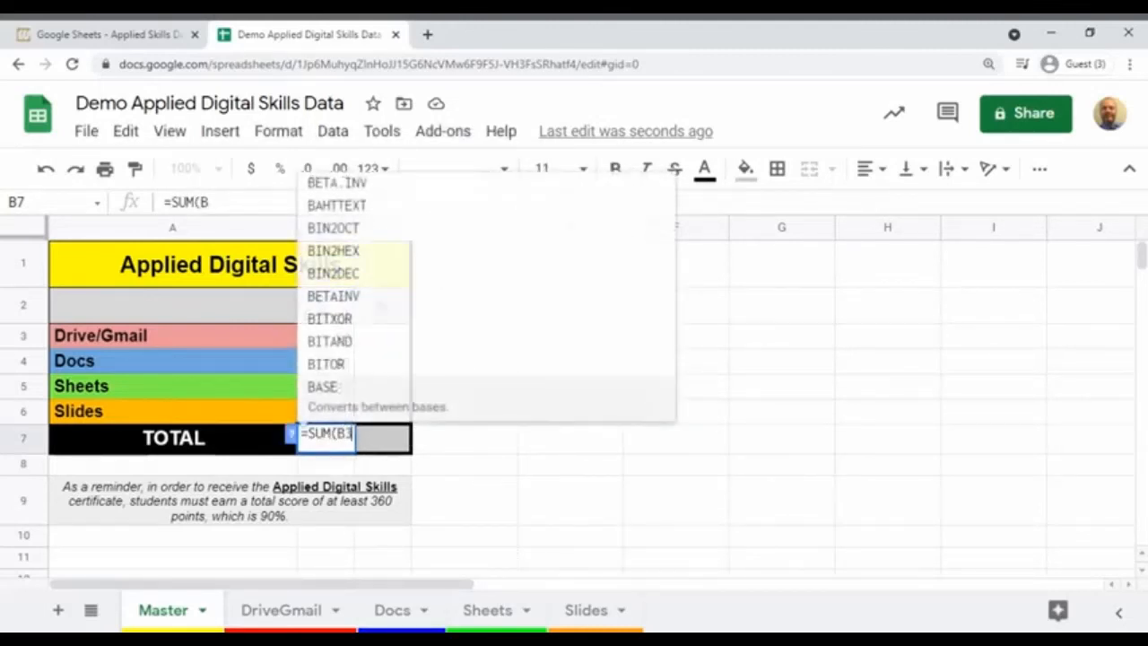
{"action": "type", "text": ":B6"}
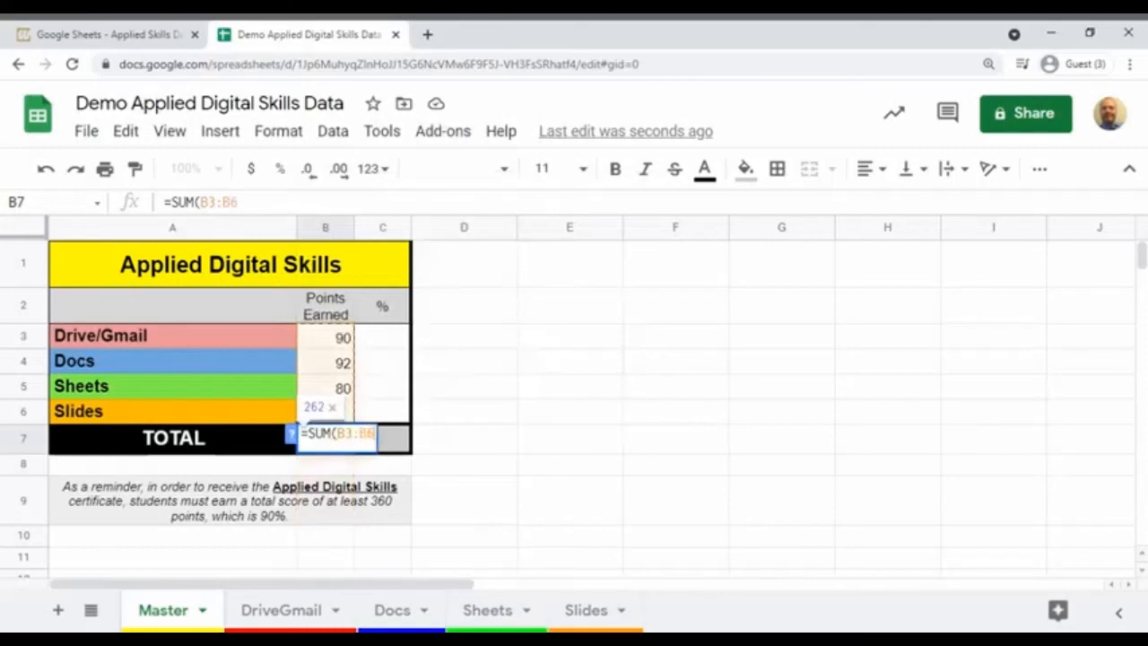
{"action": "type", "text": ")"}
{"action": "key", "text": "Return"}
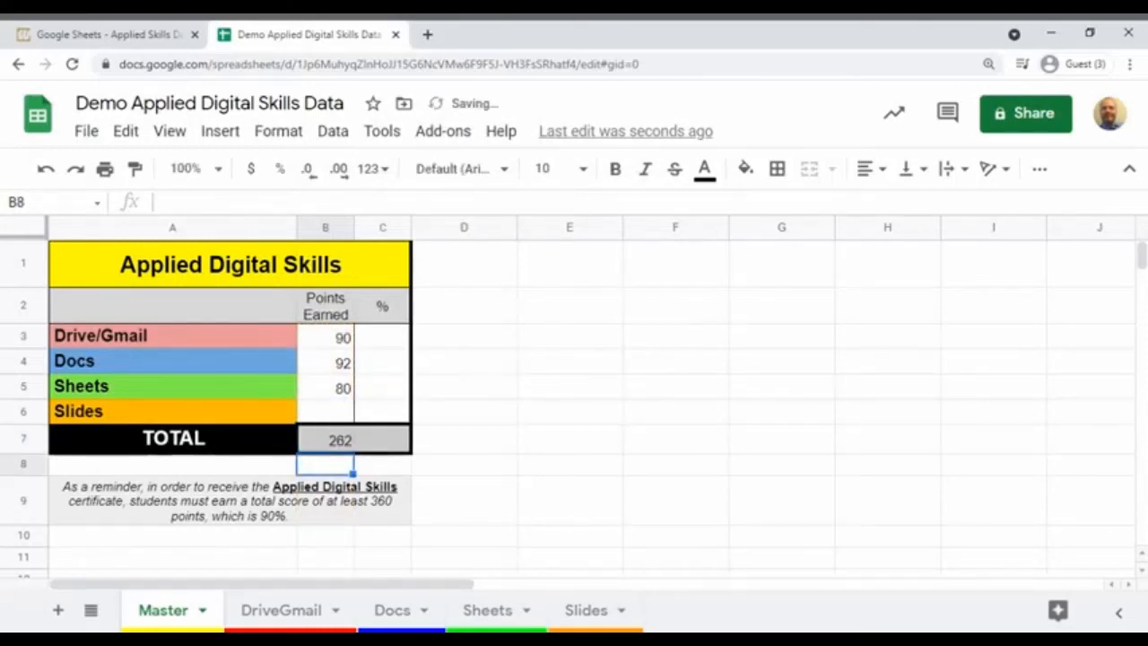
{"action": "left_click", "coordinate": [343, 448]}
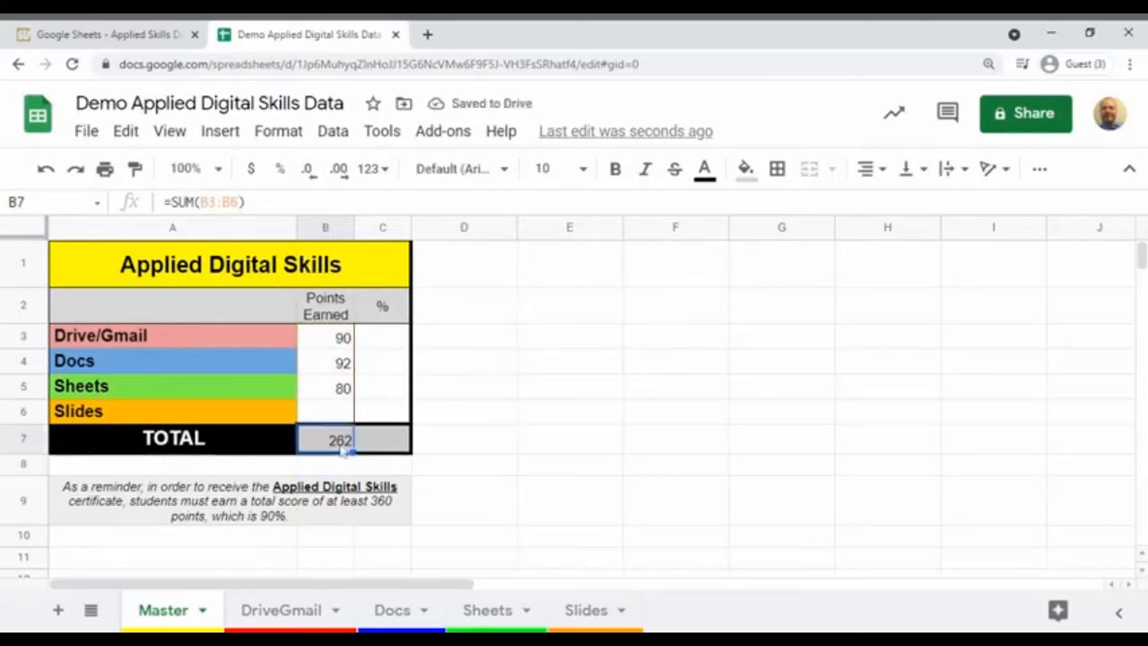
Calculate the Drive/Gmail percentage in Master cell C3 with the formula =B3/100
{"action": "left_click", "coordinate": [392, 345]}
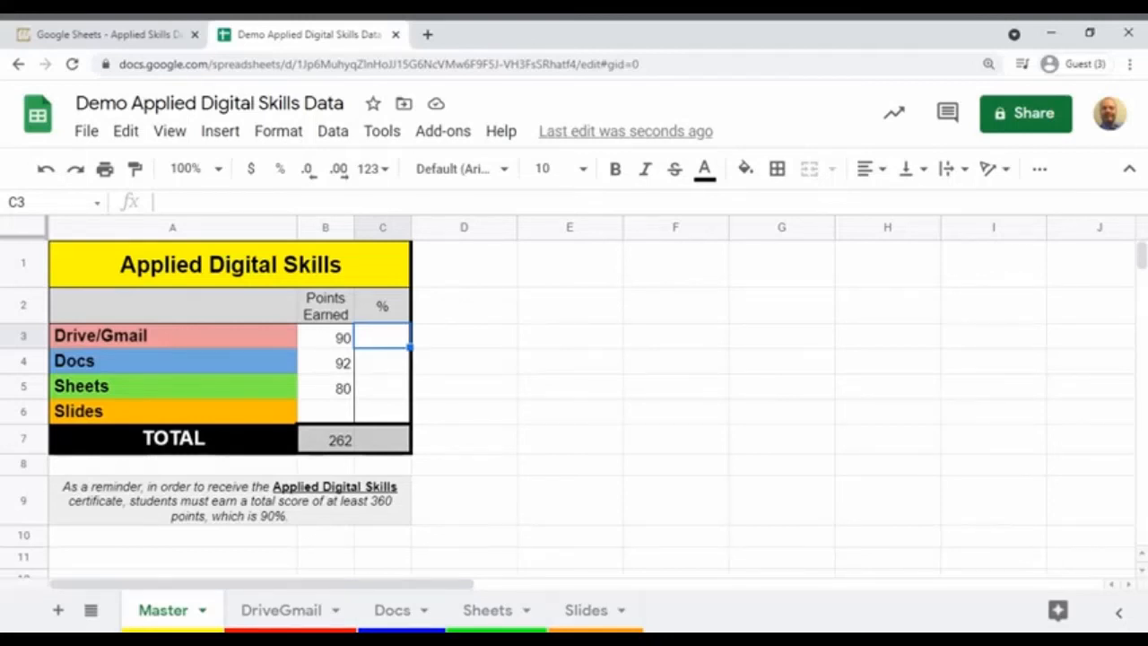
{"action": "type", "text": "b3"}
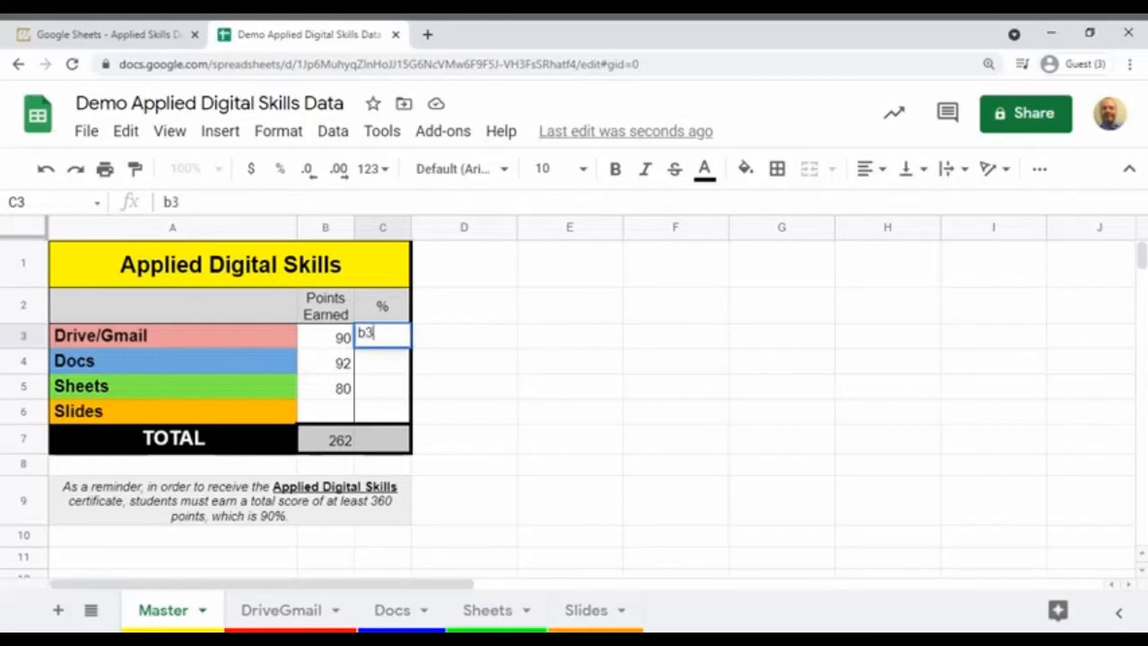
{"action": "key", "text": "BackSpace"}
{"action": "key", "text": "BackSpace"}
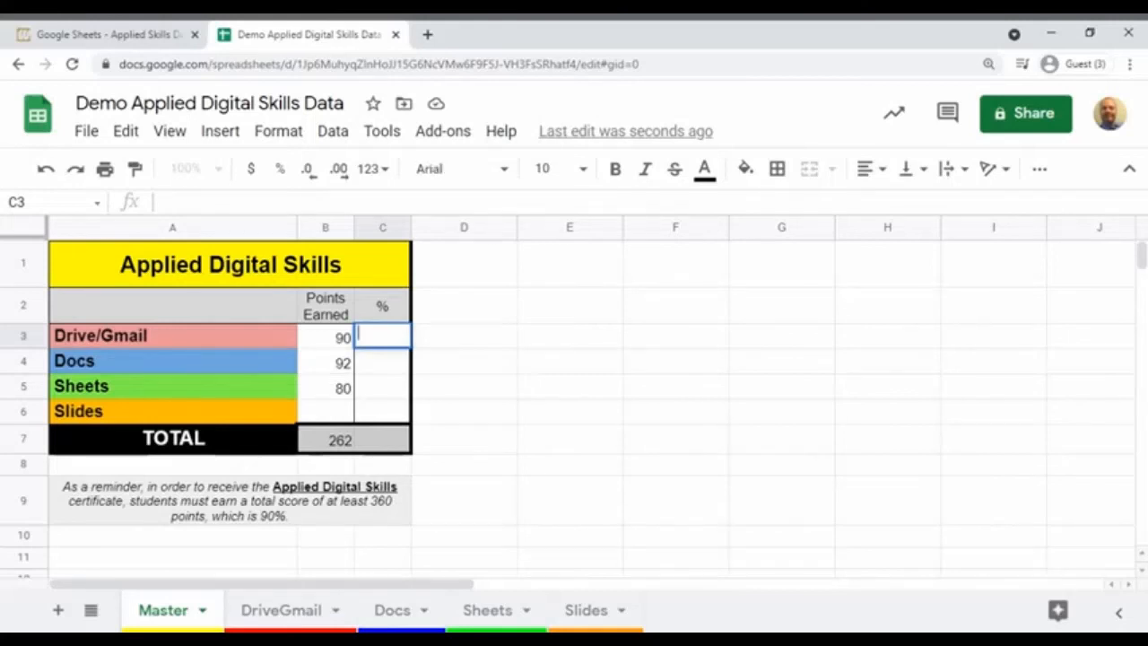
{"action": "type", "text": "=b3"}
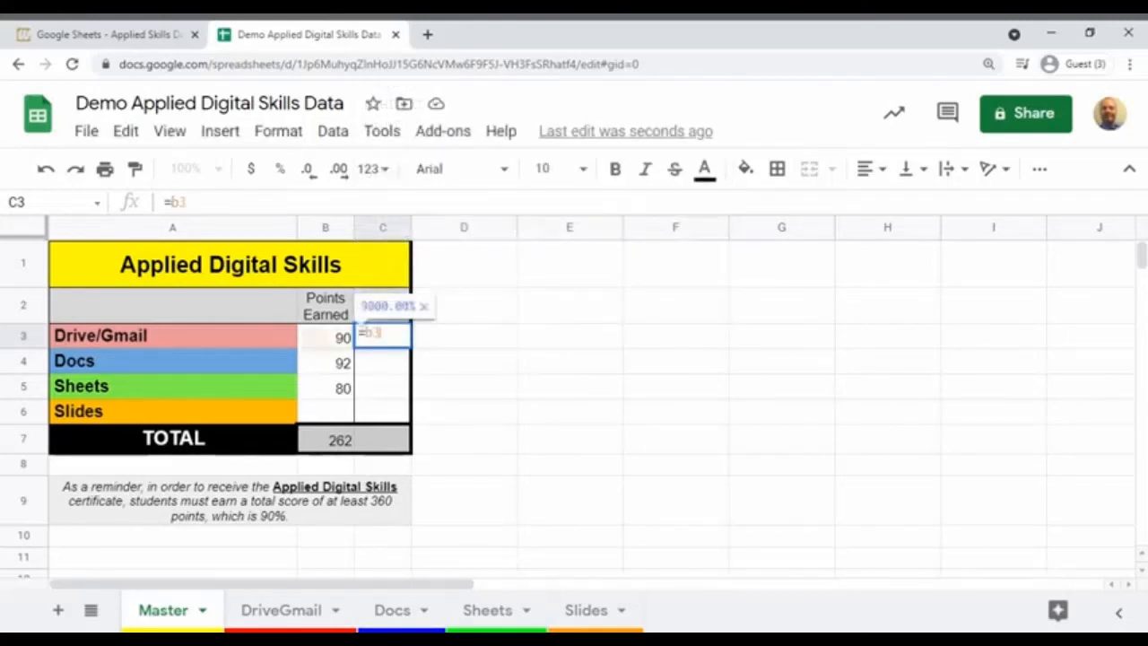
{"action": "type", "text": "/100"}
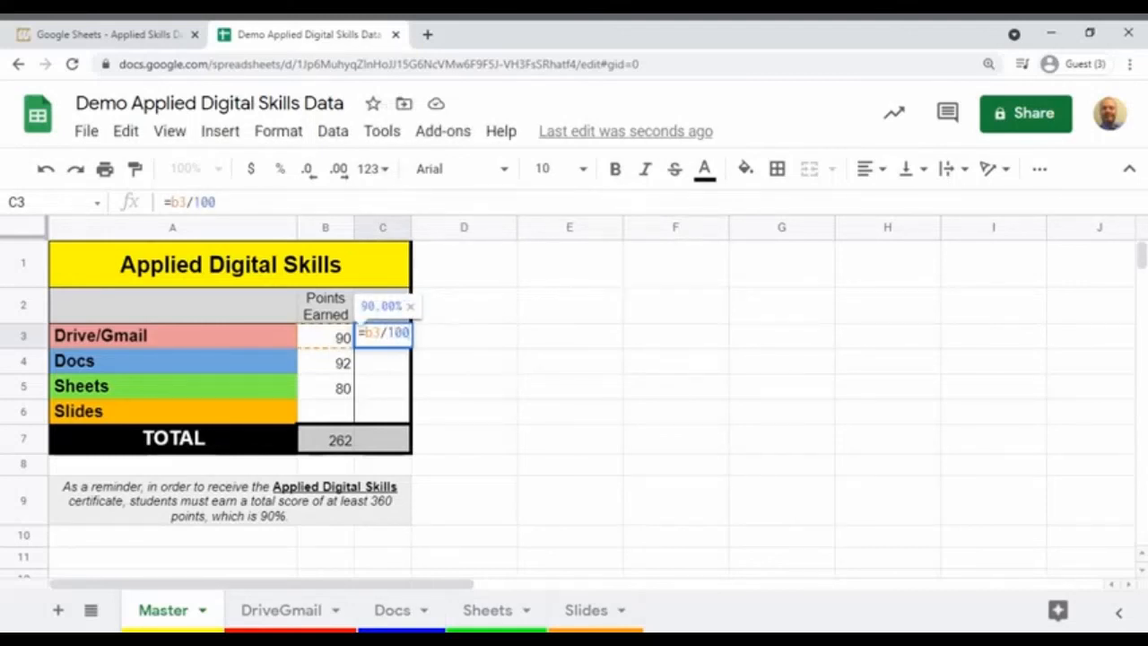
{"action": "key", "text": "Return"}
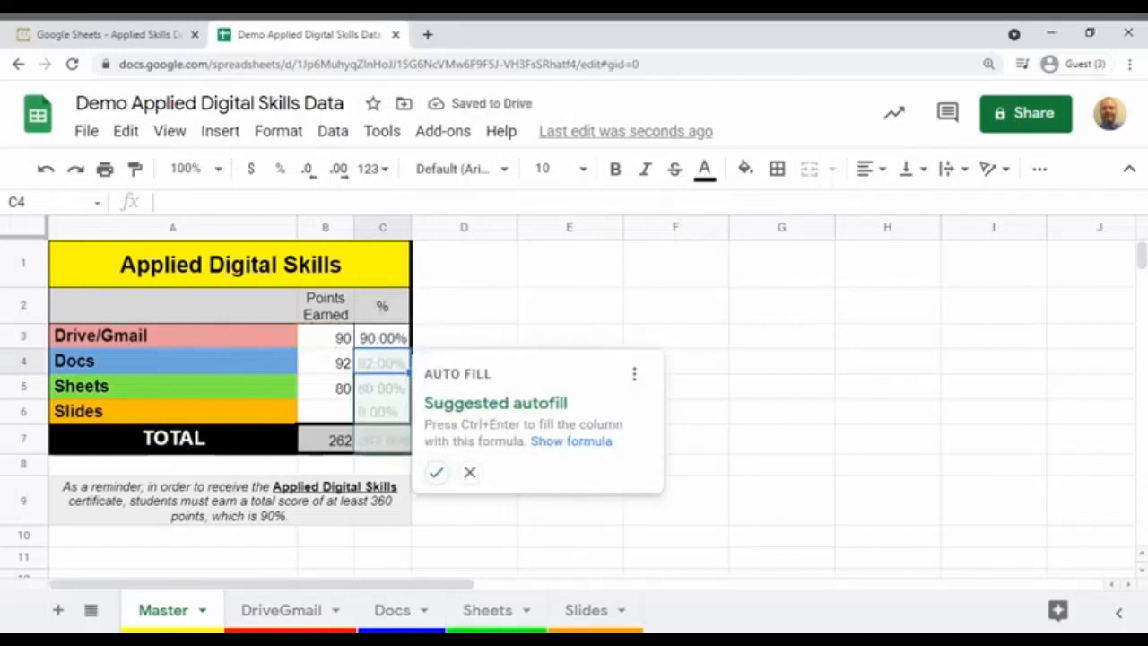
Dismiss the suggested autofill and copy the percentage formula from C3 down through C6 for Docs, Sheets and Slides
{"action": "left_click", "coordinate": [396, 413]}
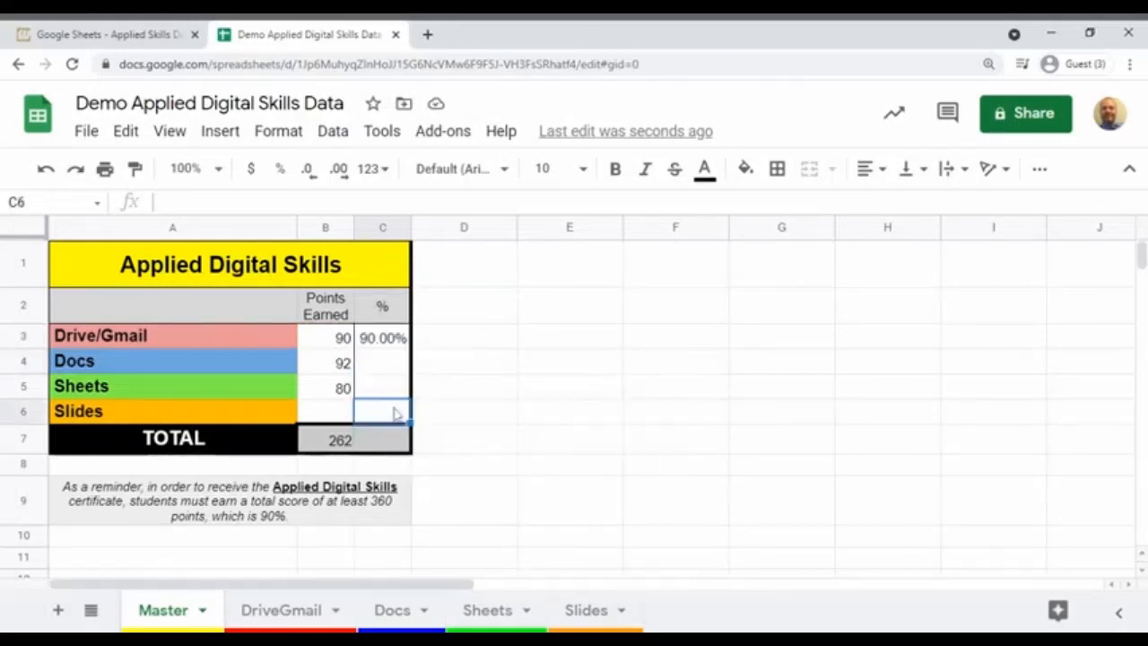
{"action": "left_click", "coordinate": [392, 341]}
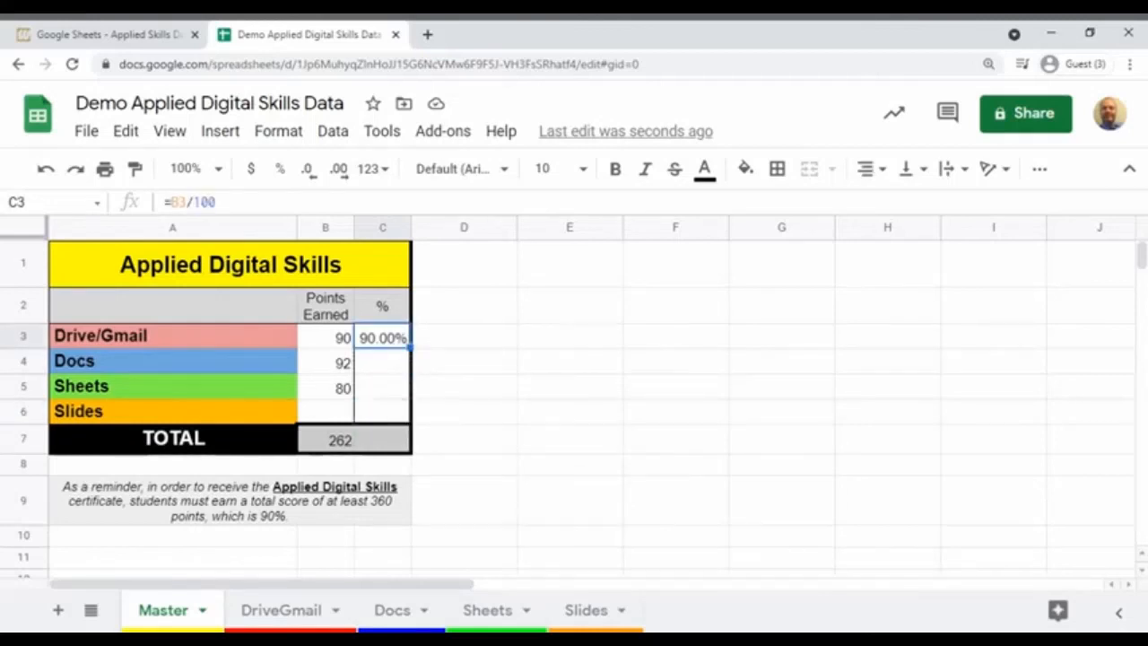
{"action": "left_click_drag", "start_coordinate": [410, 349], "coordinate": [410, 422]}
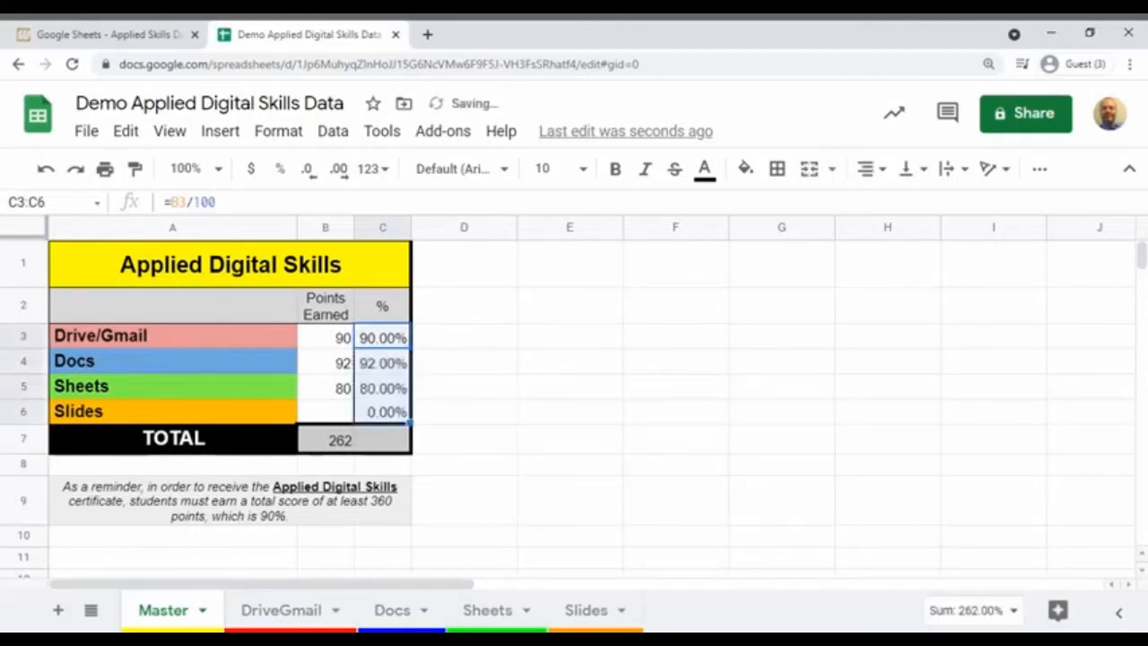
Calculate the overall percentage in Master cell C7 with the formula =B7/400, and check it alongside the Slides points cell
{"action": "left_click", "coordinate": [392, 440]}
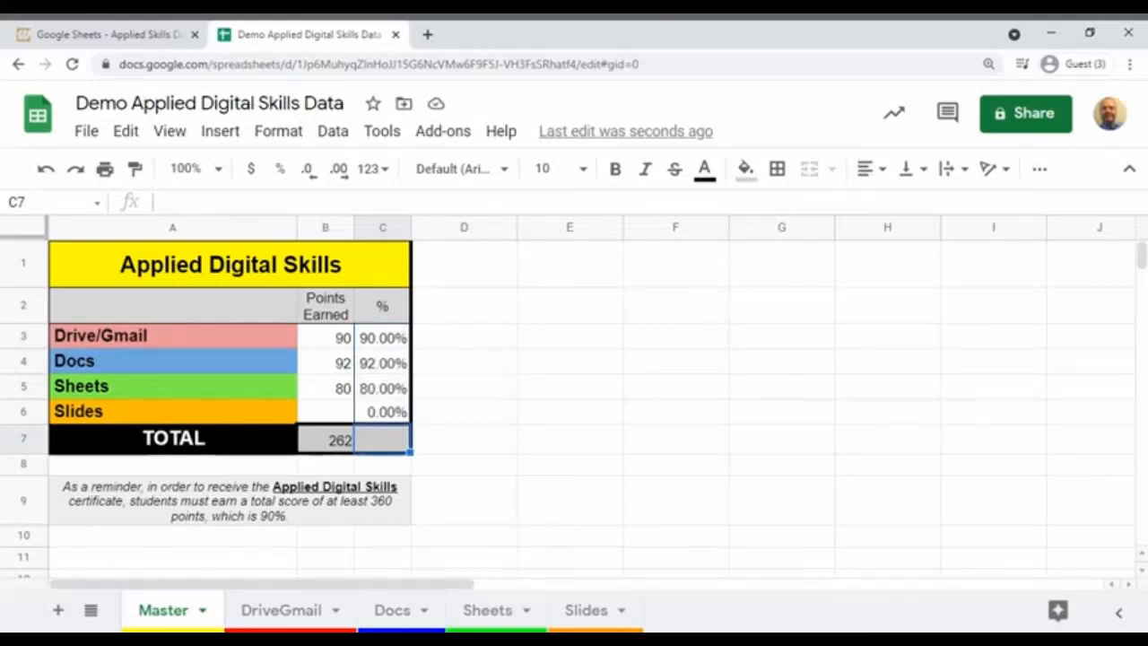
{"action": "type", "text": "="}
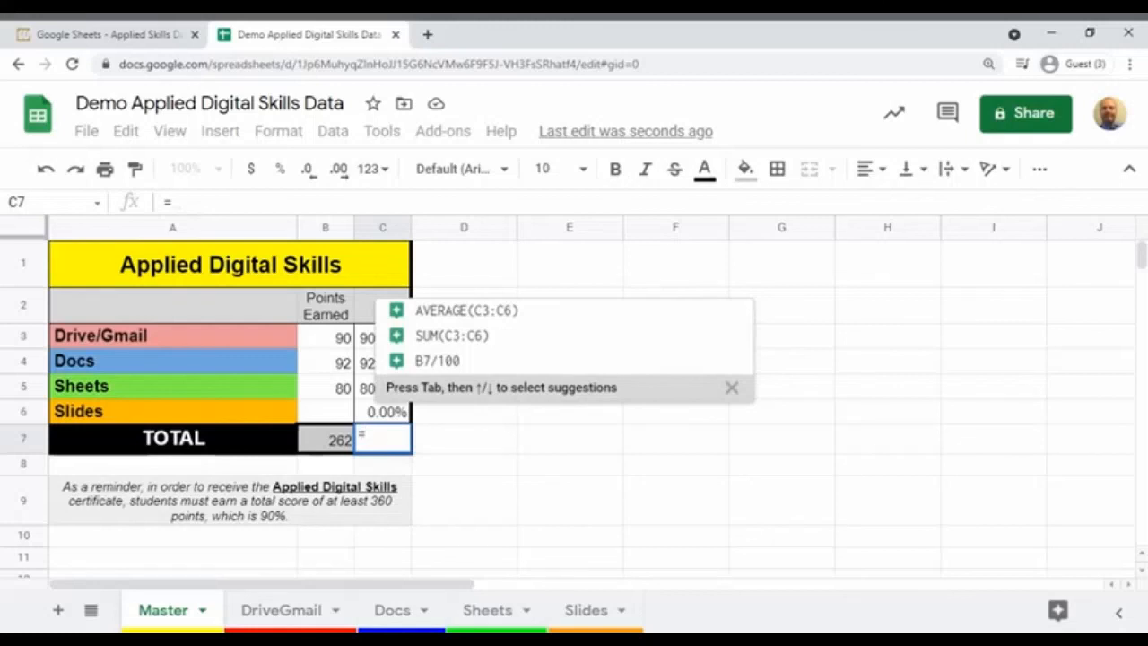
{"action": "type", "text": "B7"}
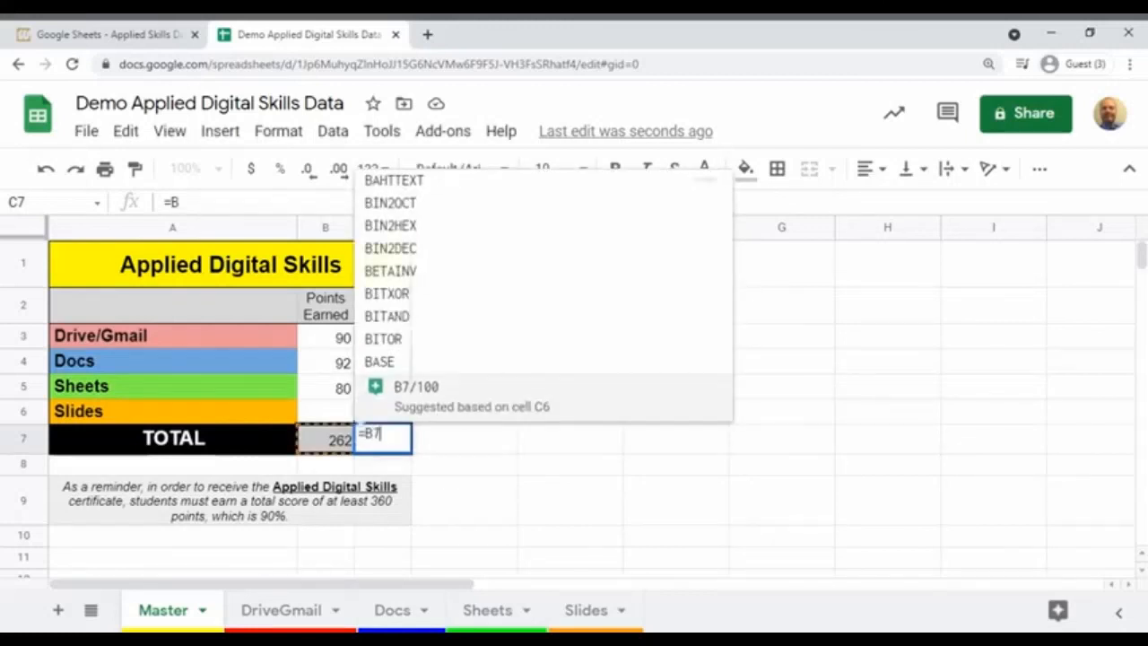
{"action": "type", "text": "/"}
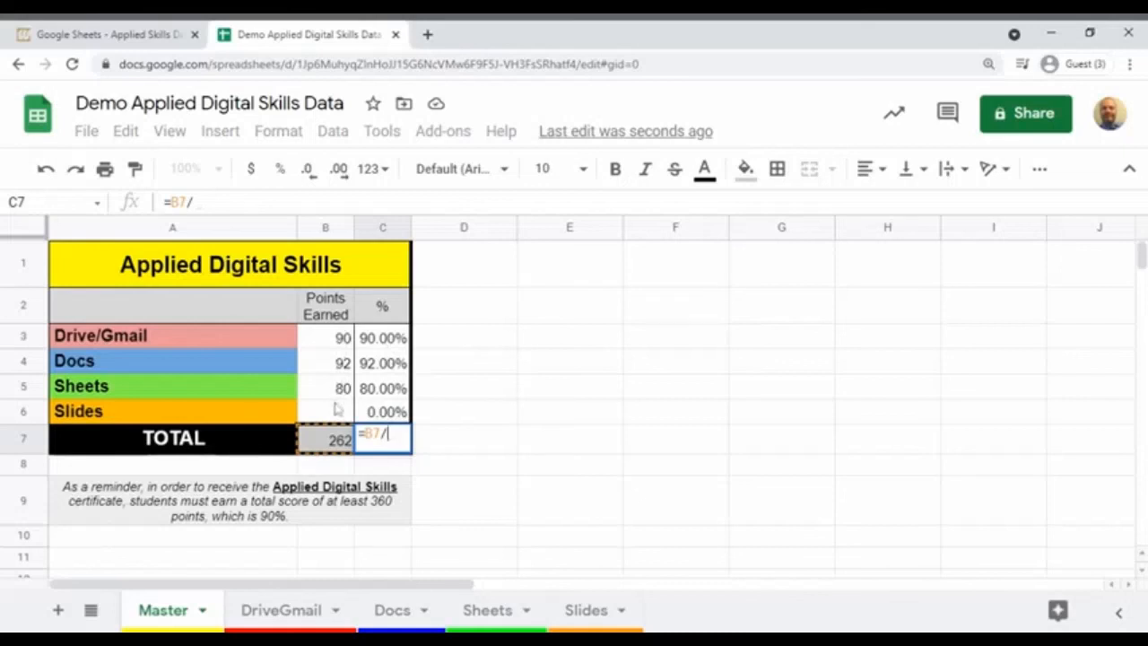
{"action": "type", "text": "400"}
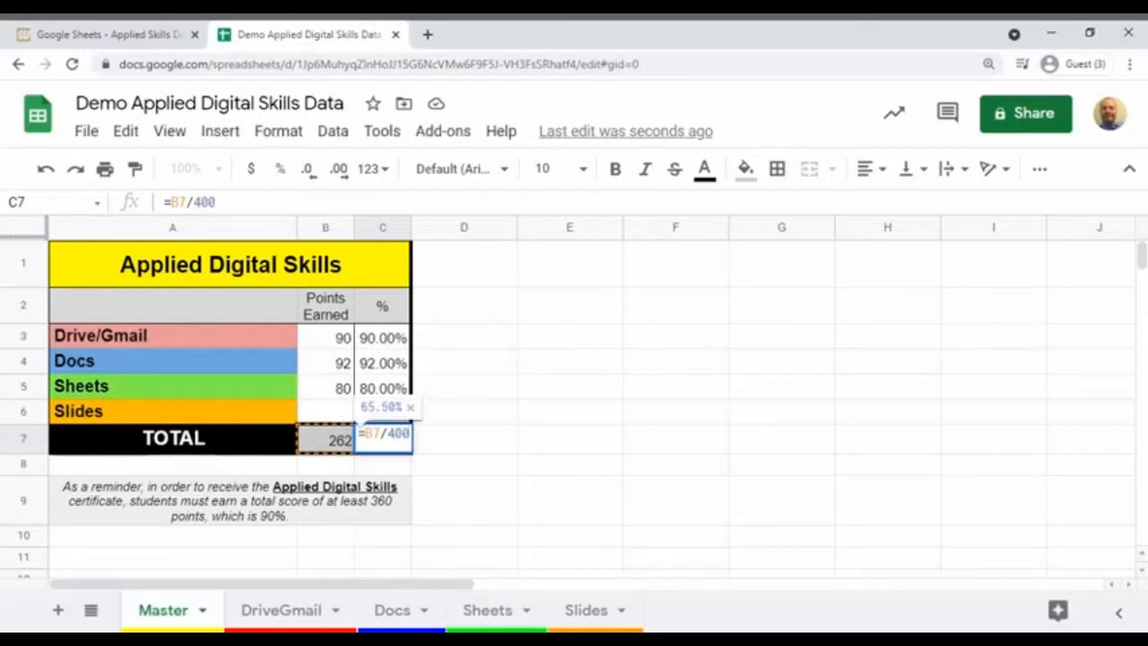
{"action": "key", "text": "Return"}
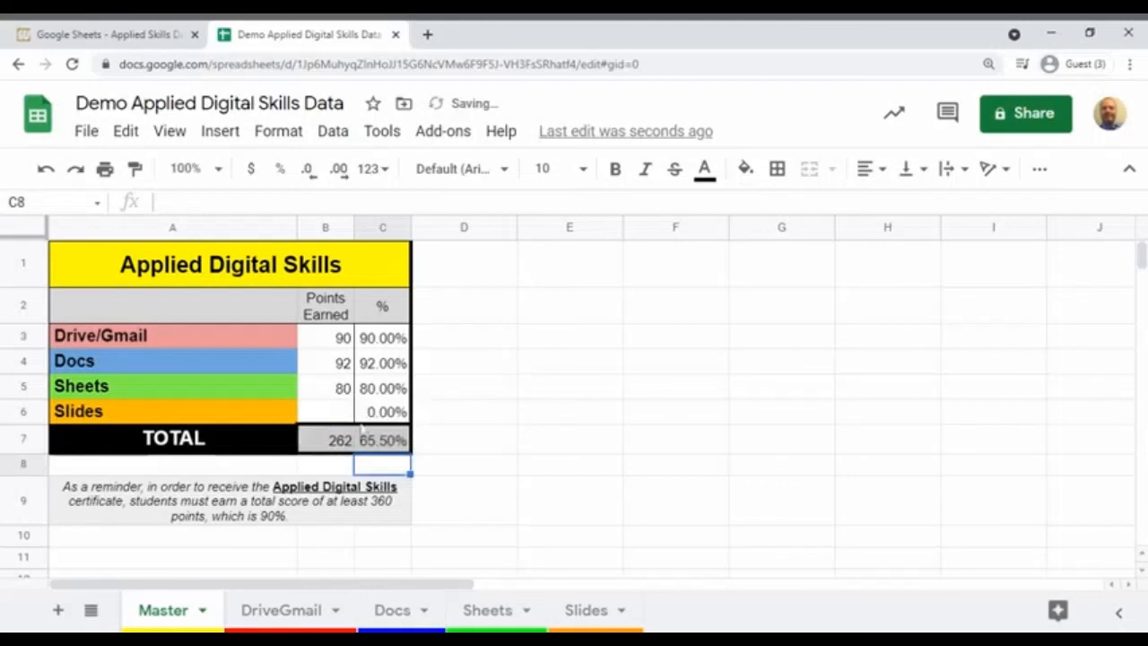
{"action": "left_click", "coordinate": [386, 443]}
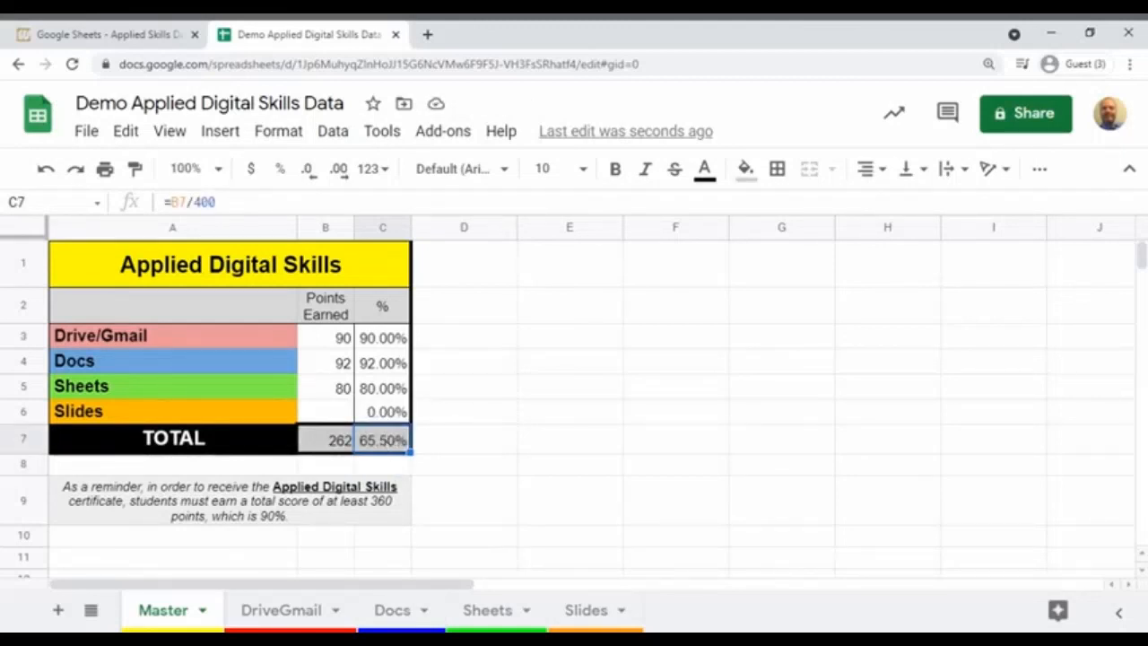
{"action": "left_click", "coordinate": [342, 414]}
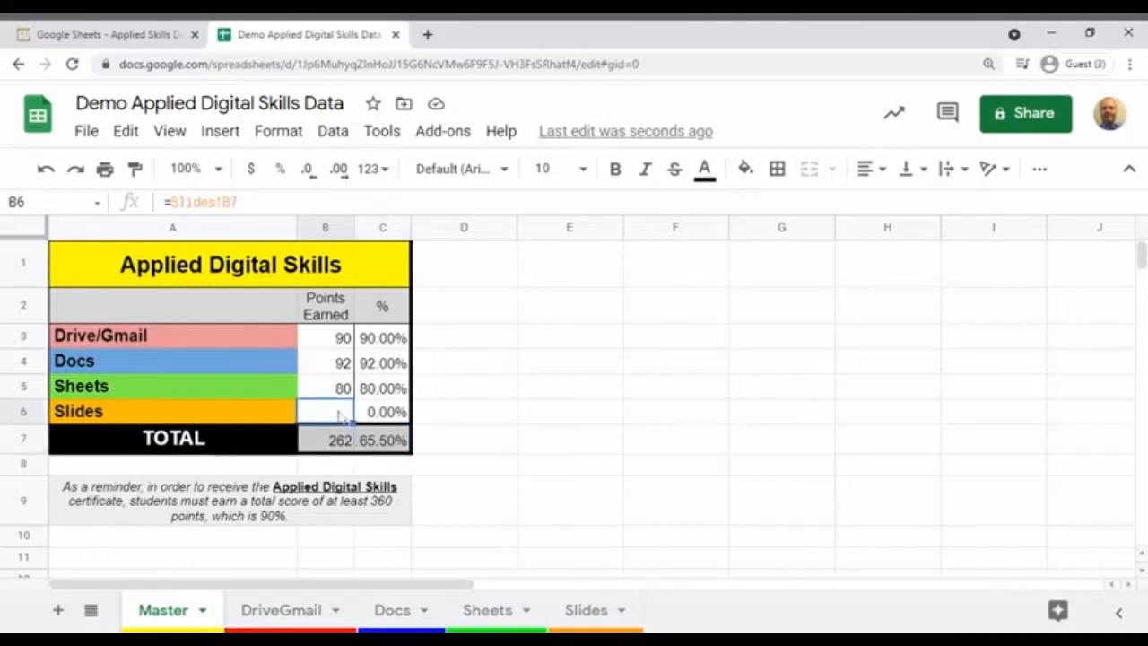
{"action": "left_click", "coordinate": [376, 437]}
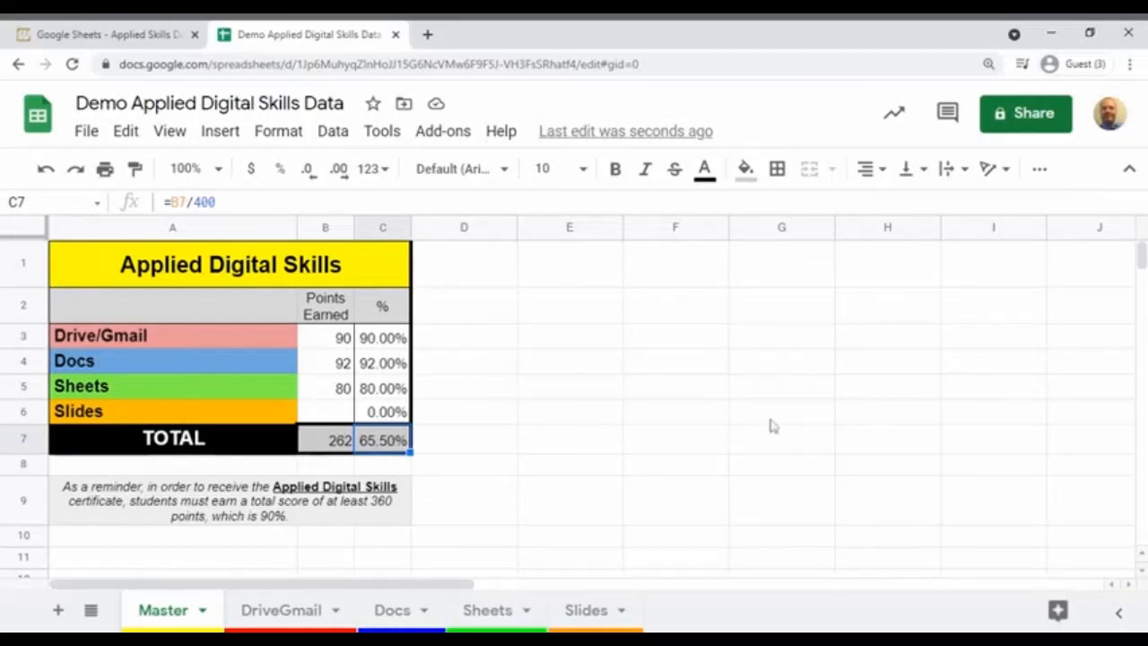
Share the spreadsheet by link with MSD Warren Township as Viewer and copy the link
{"action": "left_click", "coordinate": [1024, 117]}
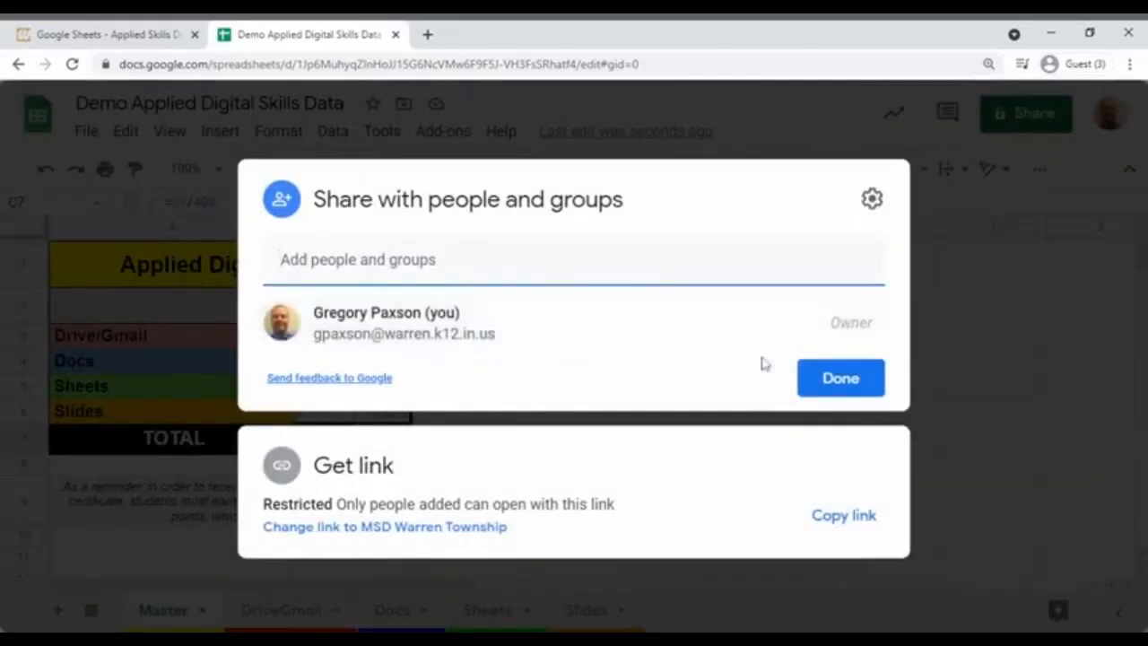
{"action": "left_click", "coordinate": [442, 529]}
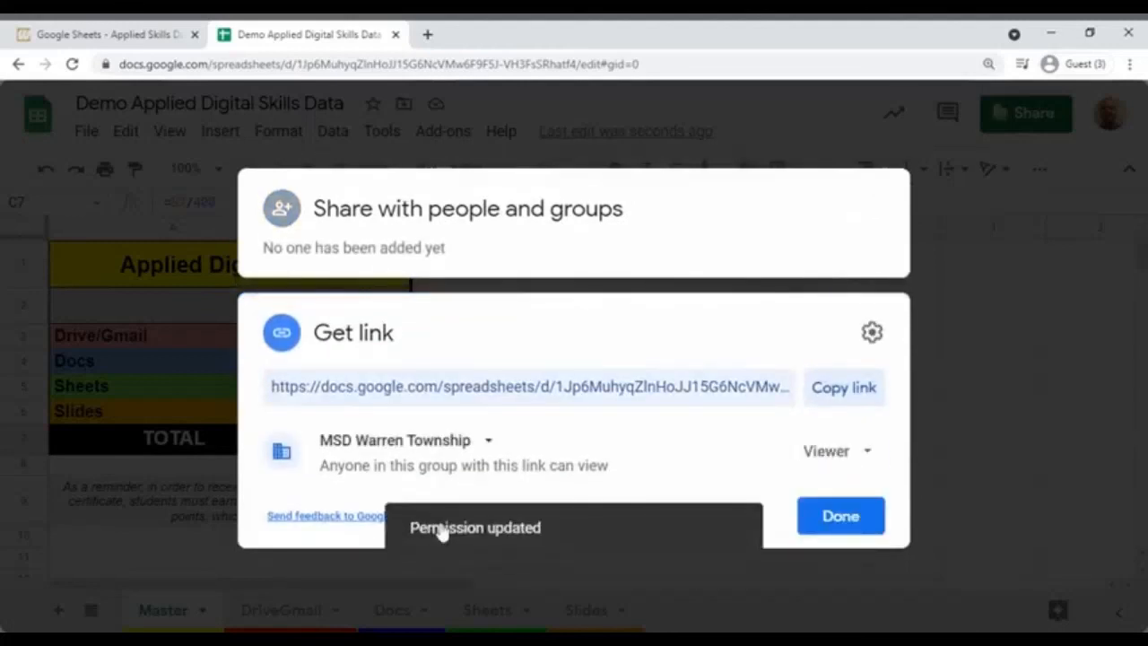
{"action": "left_click", "coordinate": [809, 401]}
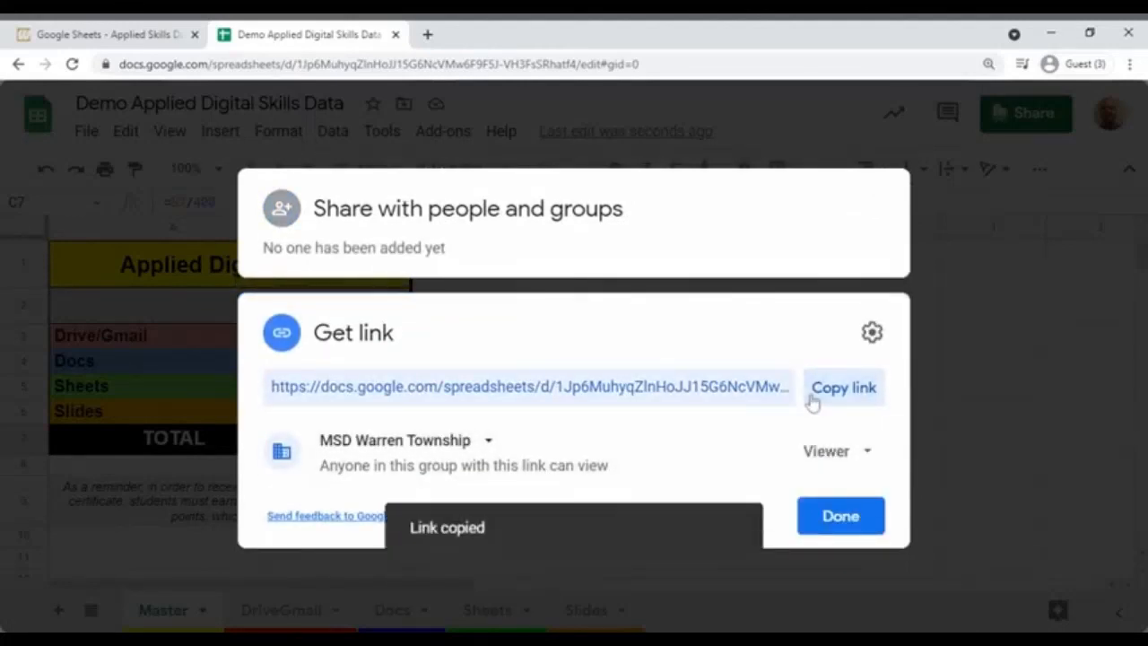